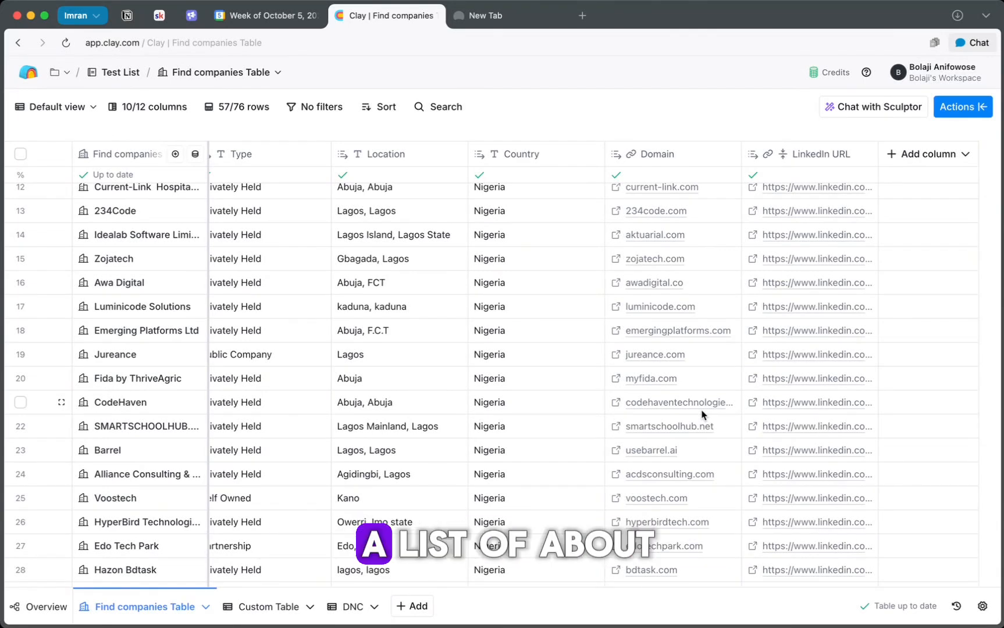
click(67, 43)
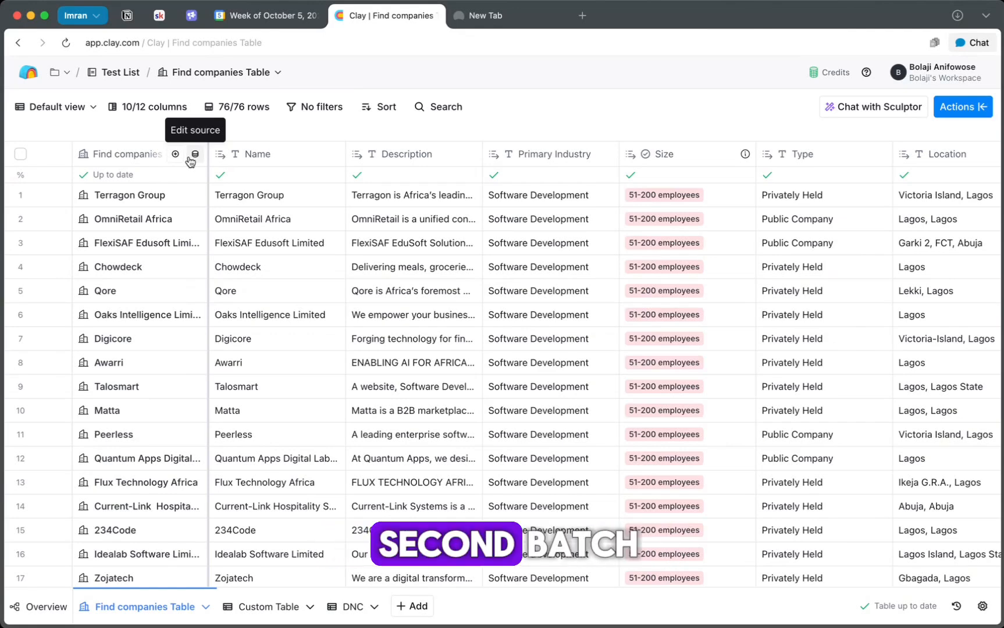
scroll(560, 305, right, 10)
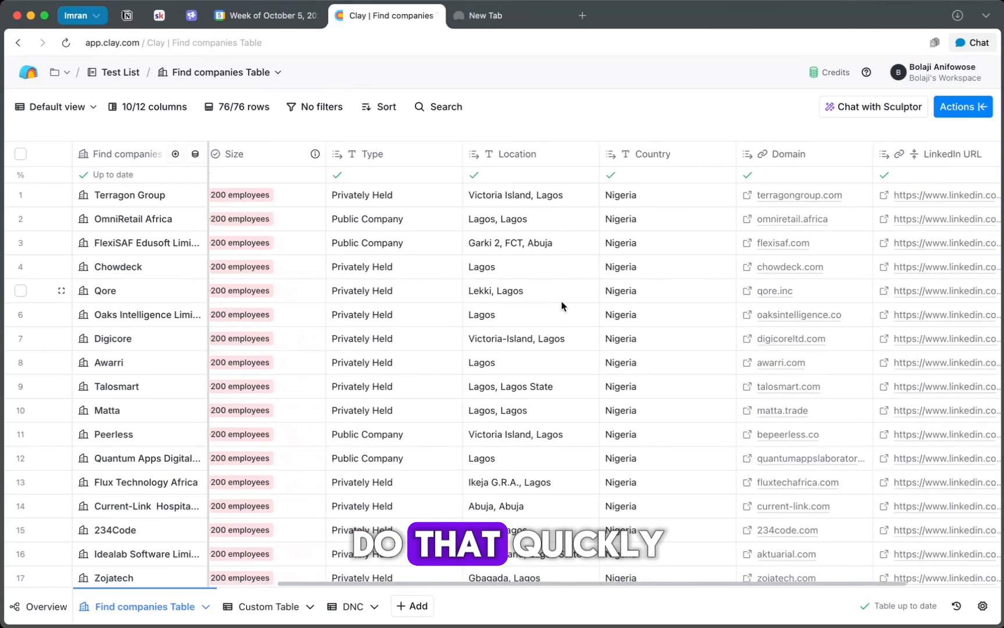
scroll(561, 305, right, 3)
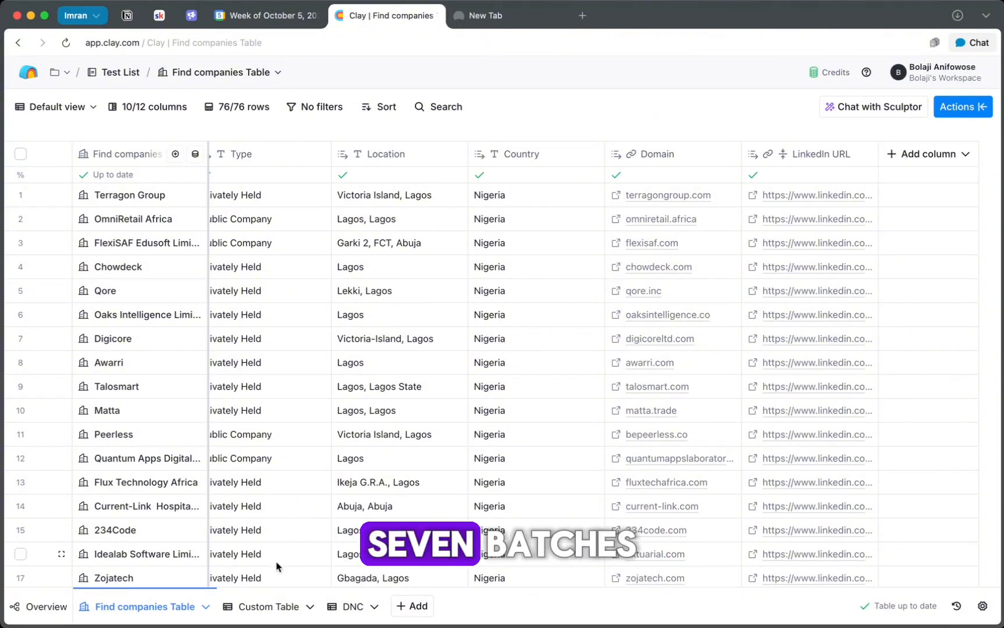
- Add a text column named Batch to the Custom Table
click(262, 607)
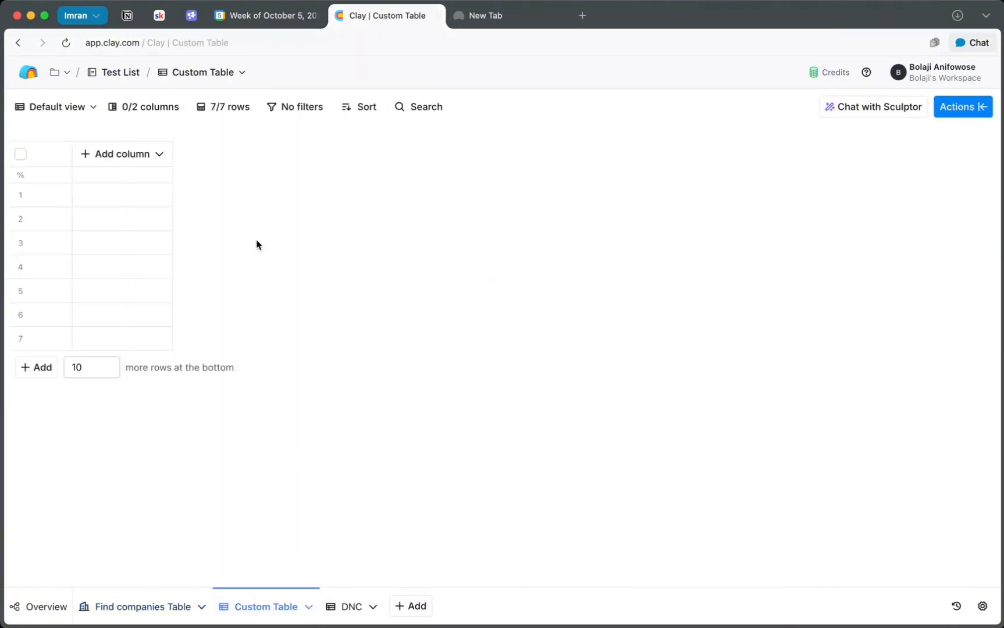
click(121, 152)
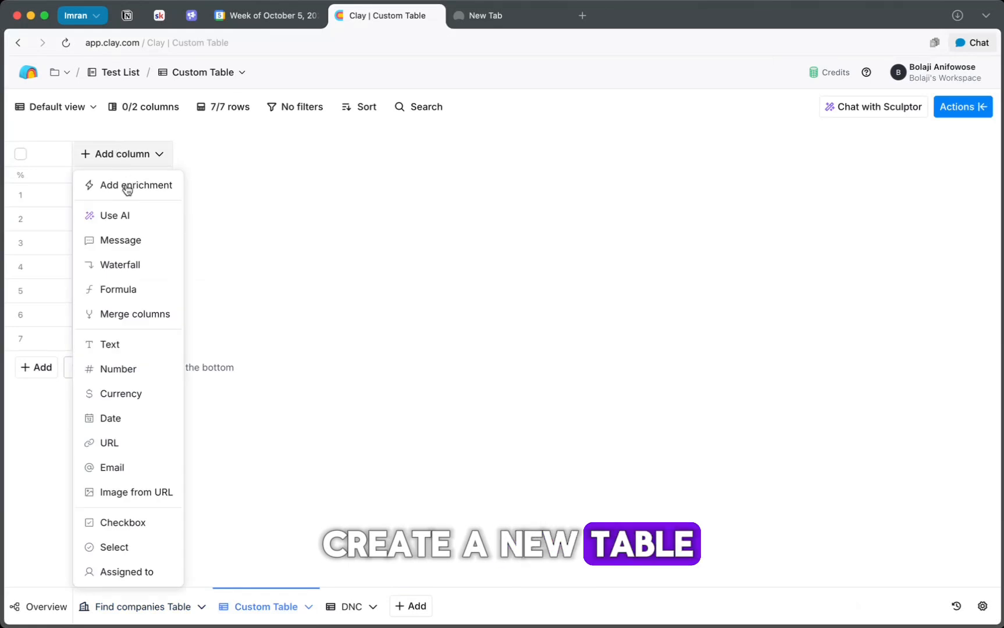
click(108, 344)
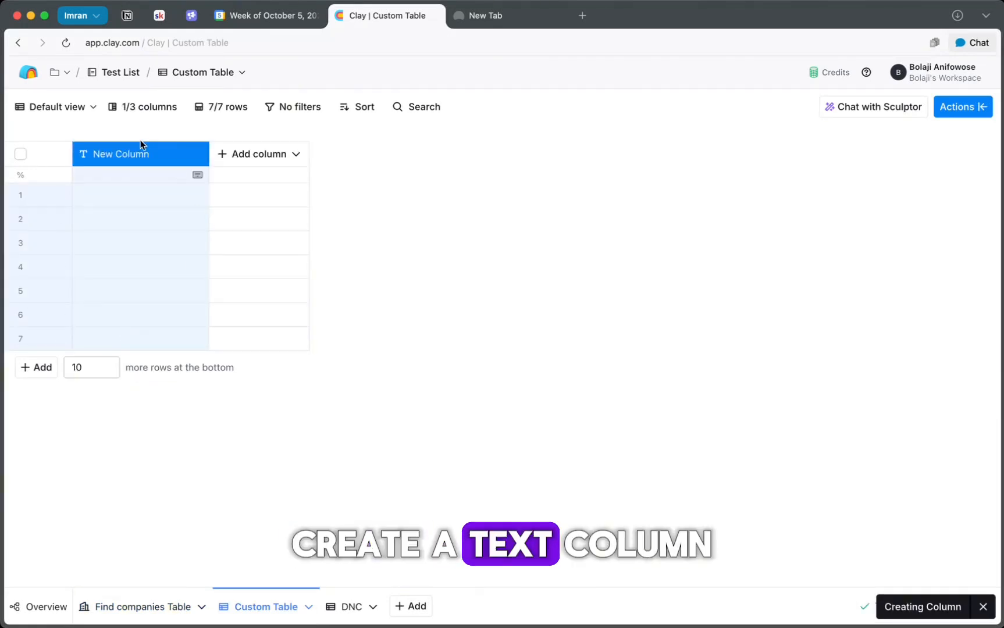
click(130, 154)
click(128, 188)
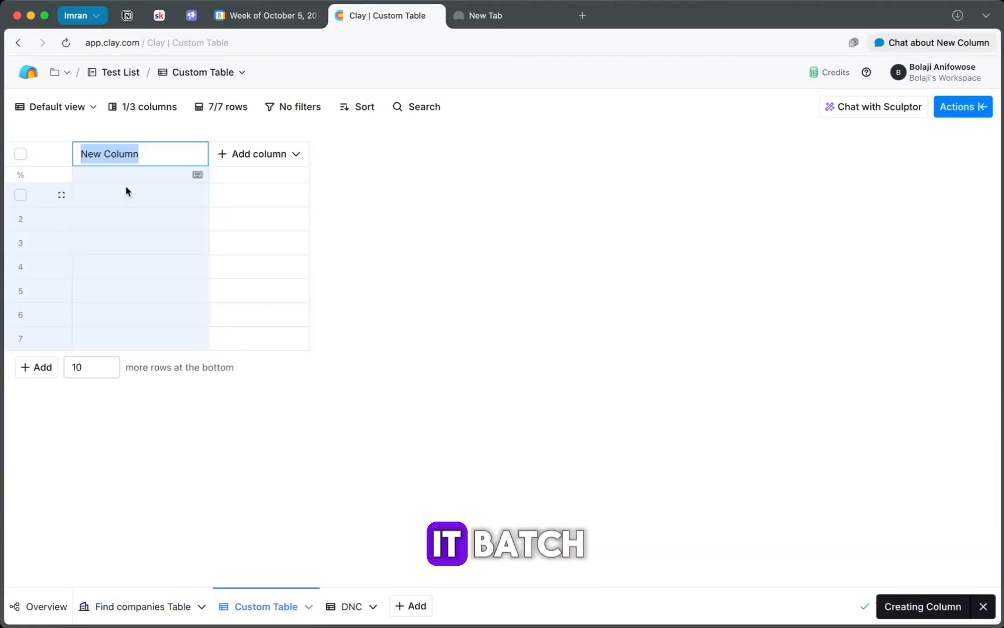
text(Batch)
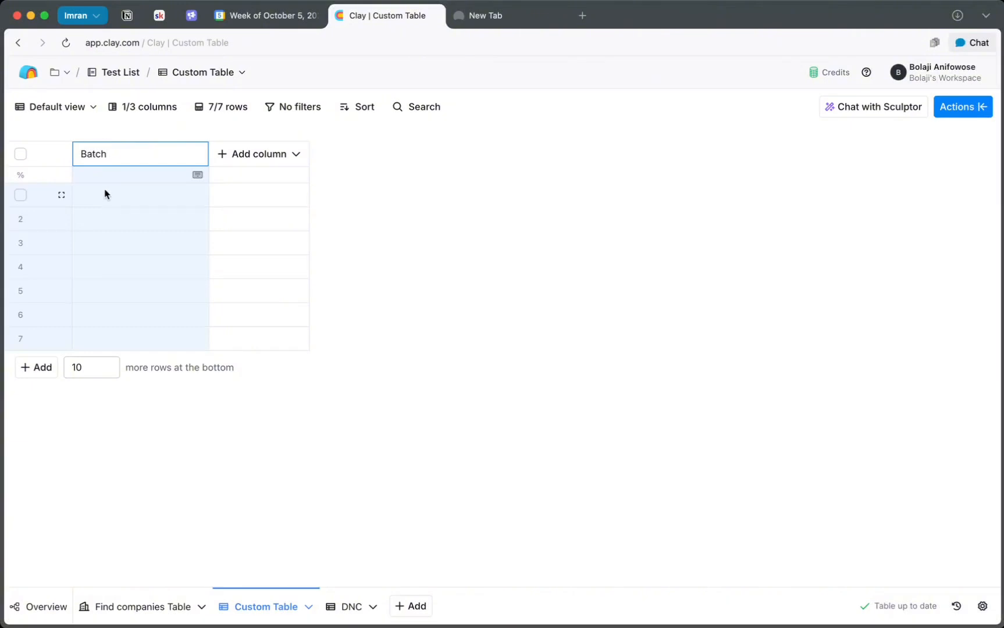
click(105, 193)
- Fill rows 1 to 3 of the Batch column with Batch 1, Batch 2 and Batch 3
click(88, 193)
click(140, 227)
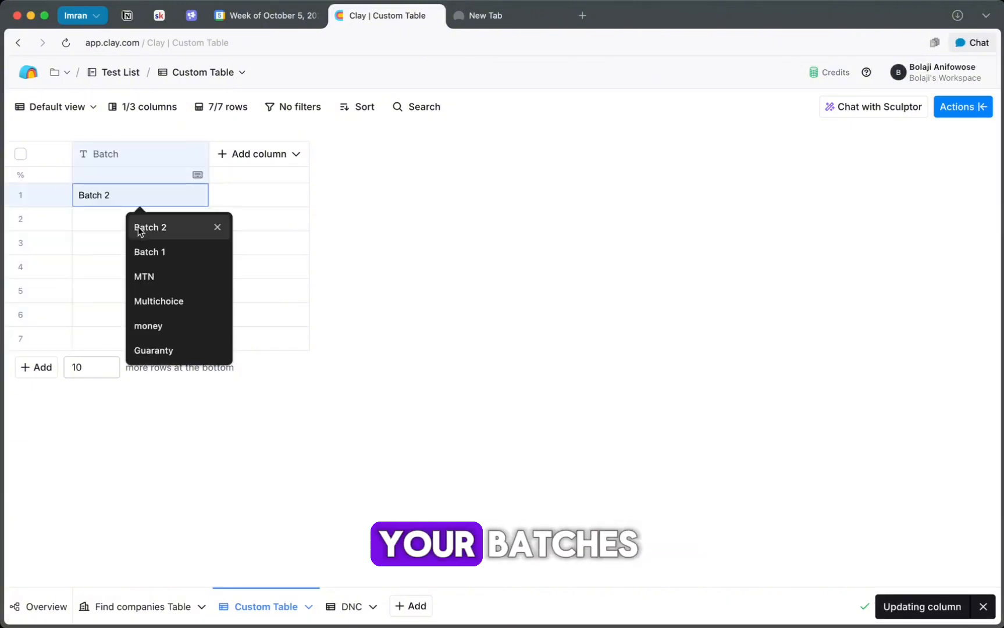
click(152, 250)
click(123, 219)
click(123, 219)
text(Batch 2)
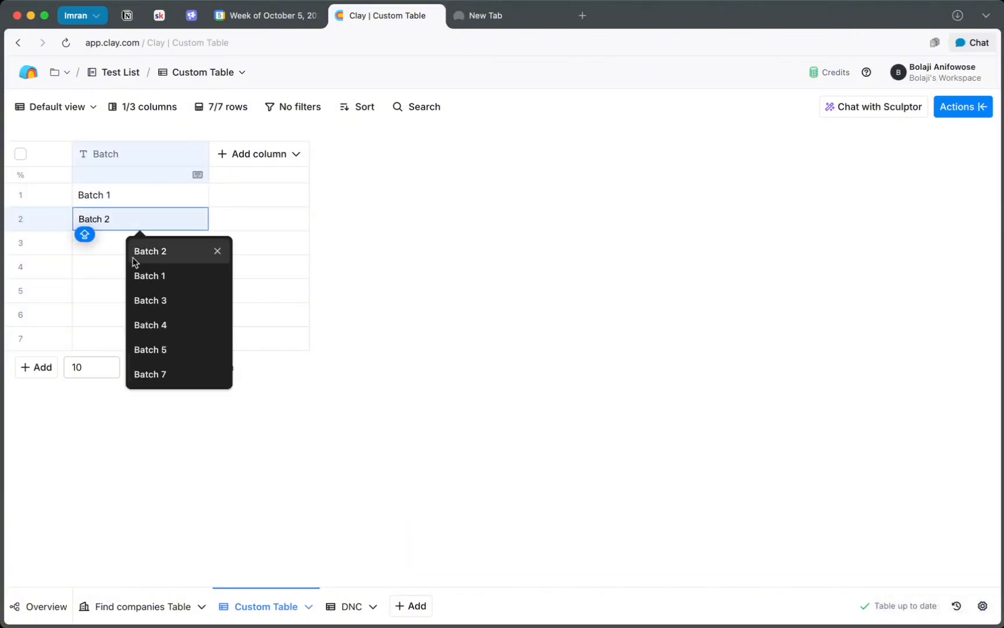
click(140, 256)
double_click(112, 245)
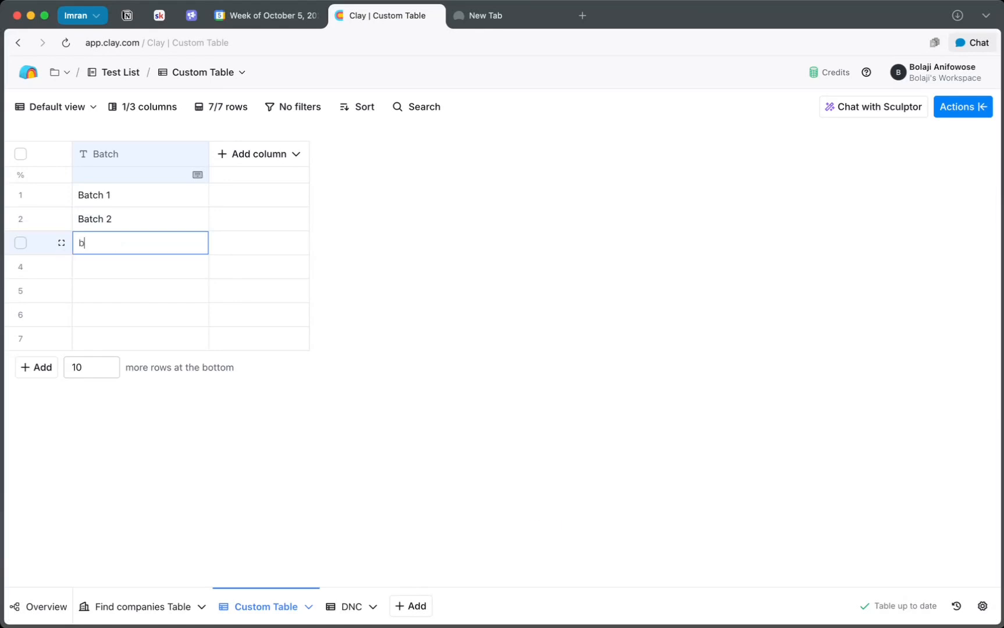
text(b)
click(151, 326)
- Fill rows 4 to 7 of the Batch column with Batch 4, Batch 5, Batch 6 and Batch 7
double_click(104, 270)
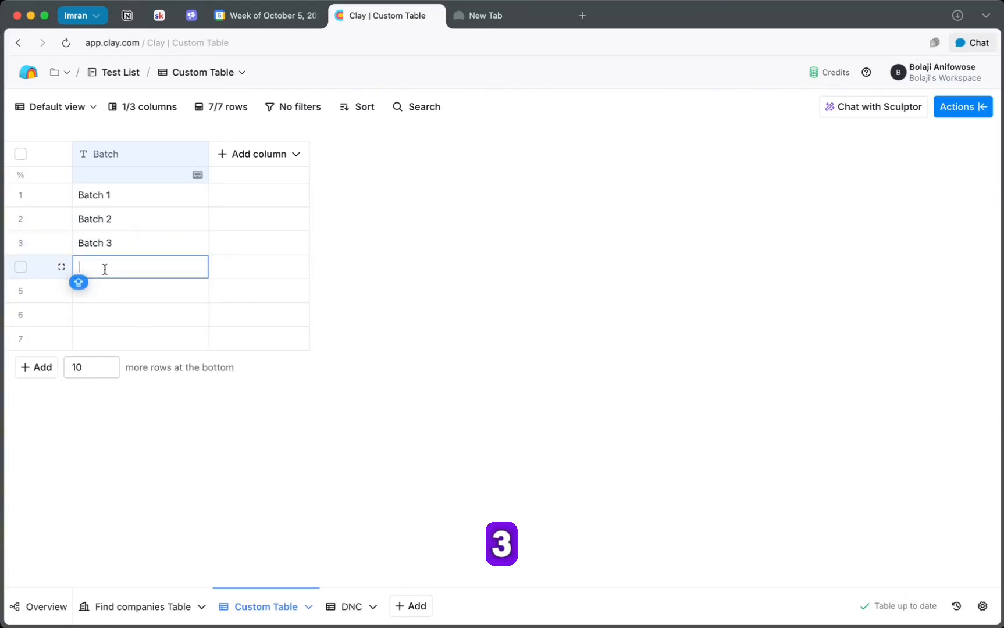
text(b)
click(147, 375)
click(107, 294)
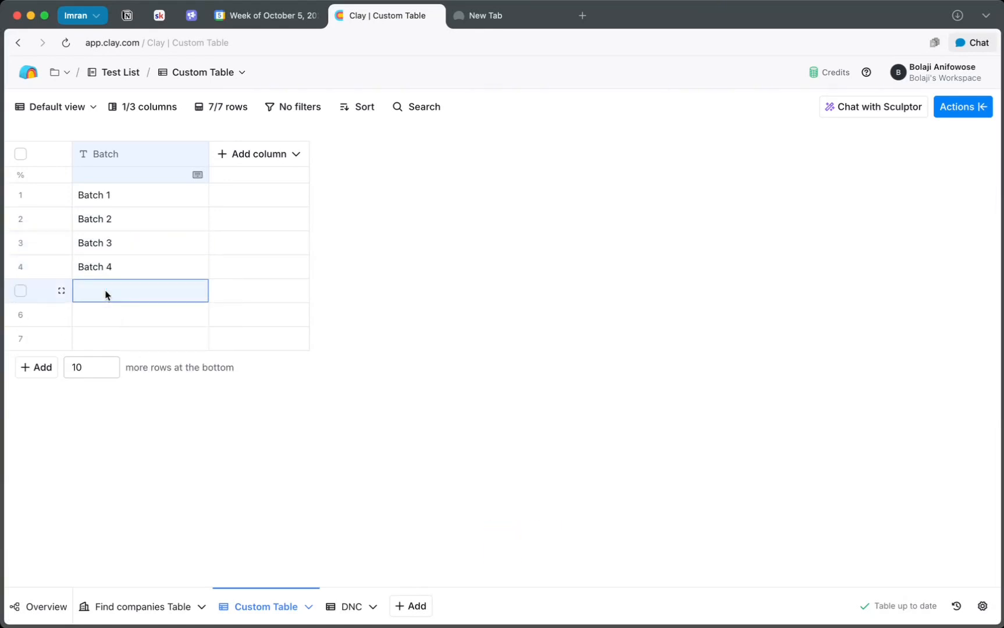
double_click(107, 294)
text(b)
click(146, 421)
double_click(101, 307)
text(b)
click(103, 349)
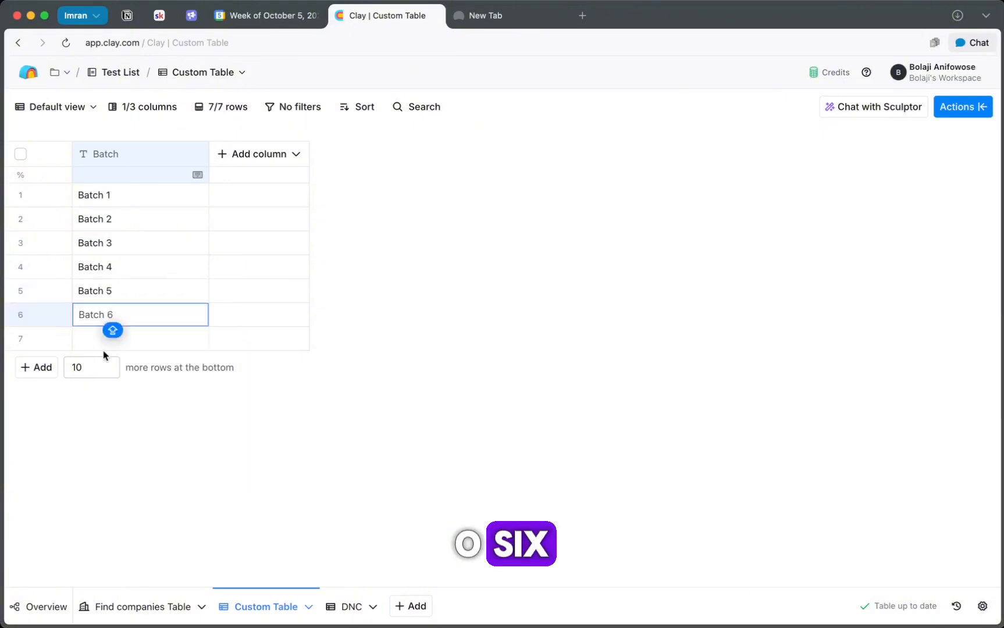
double_click(89, 338)
text(b)
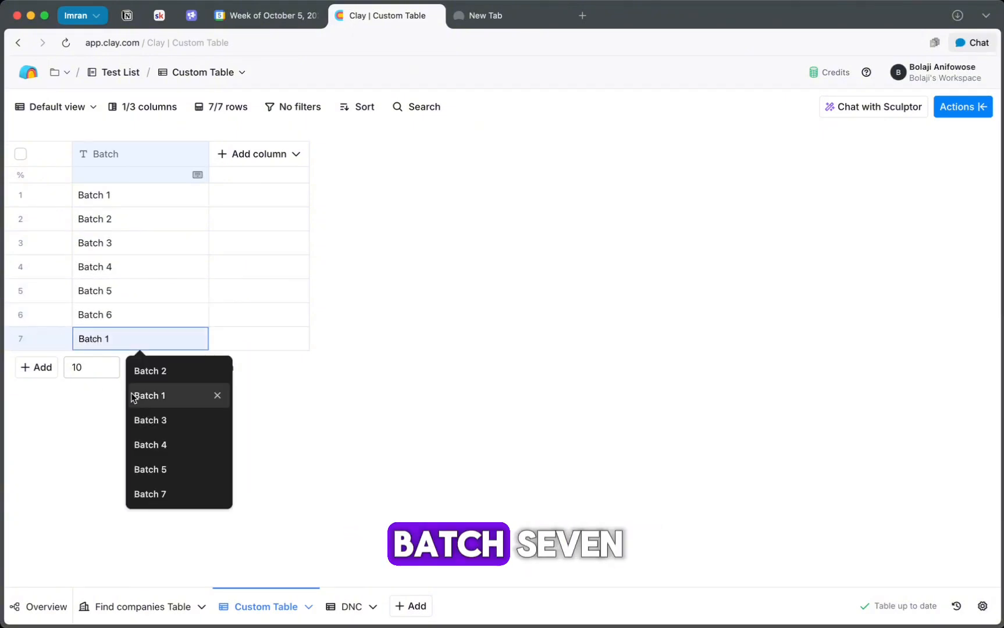
click(146, 492)
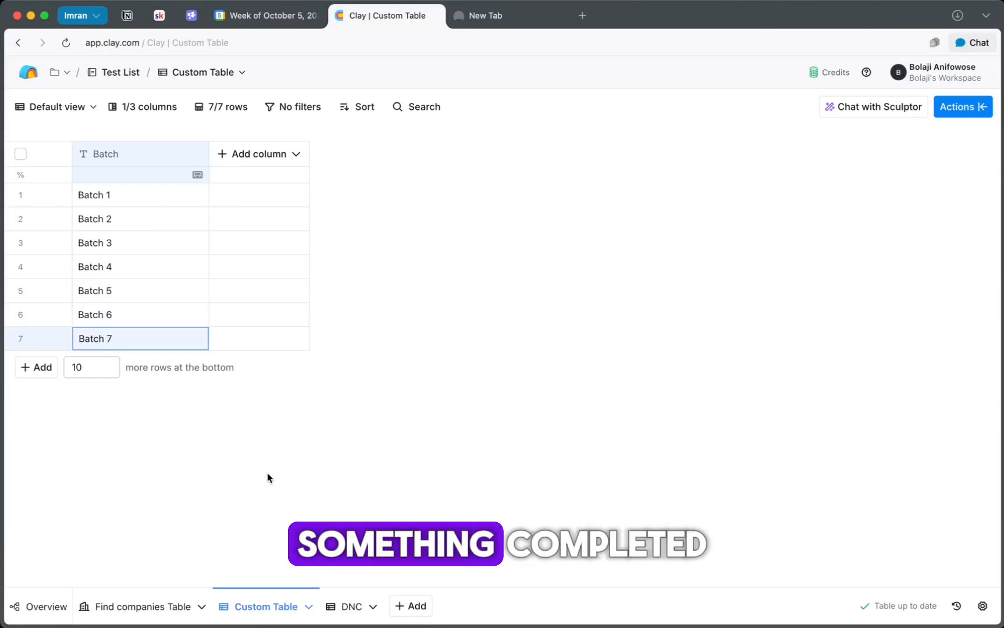
- Add the Distribute Leads Weighted Round Robin From Table View enrichment as a new column in the Find companies Table
click(142, 605)
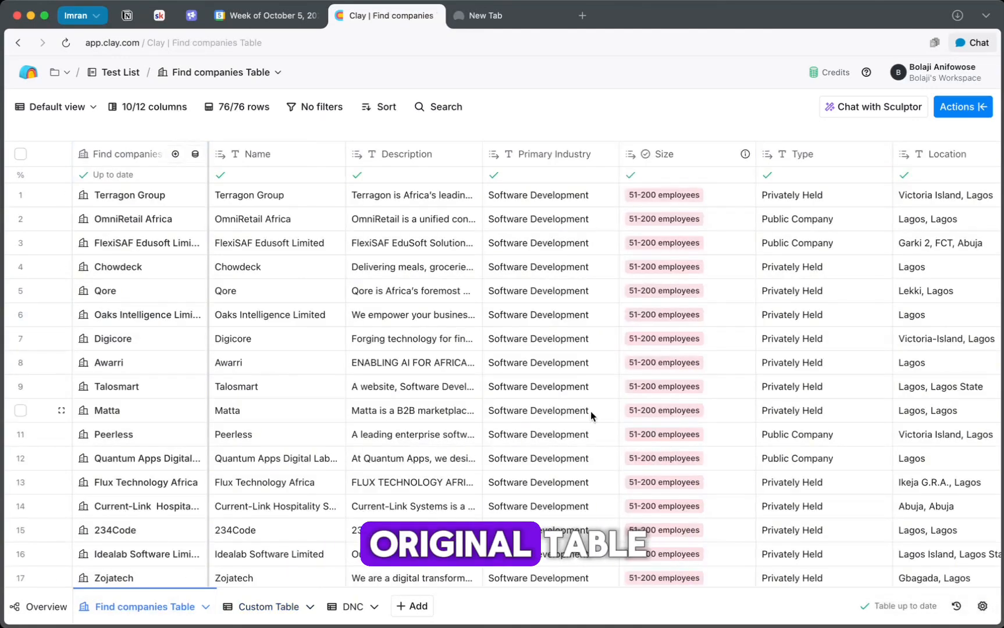
scroll(590, 411, right, 10)
click(952, 157)
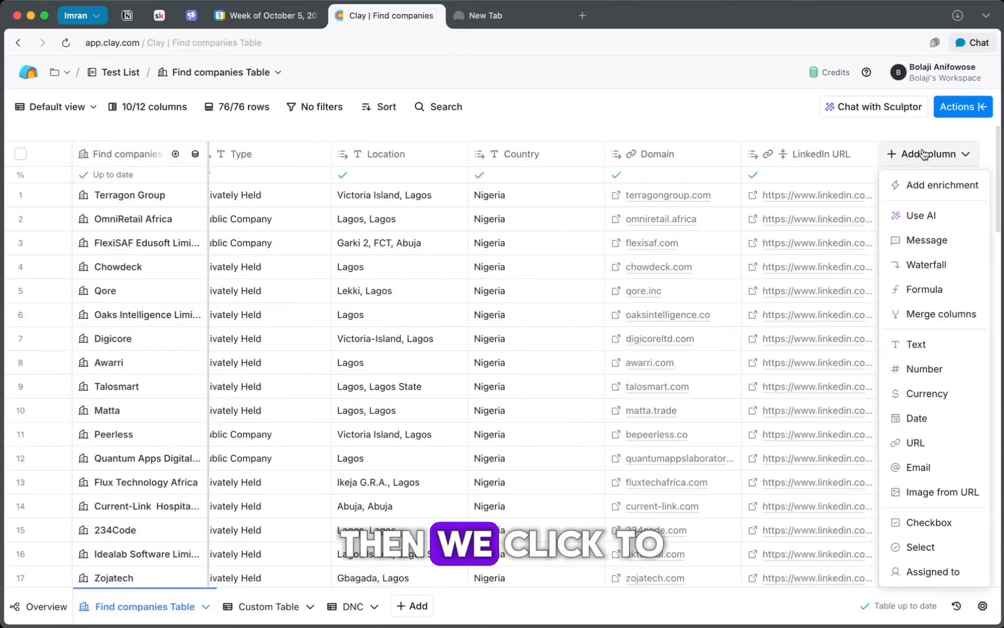
click(919, 186)
text(distribute leads)
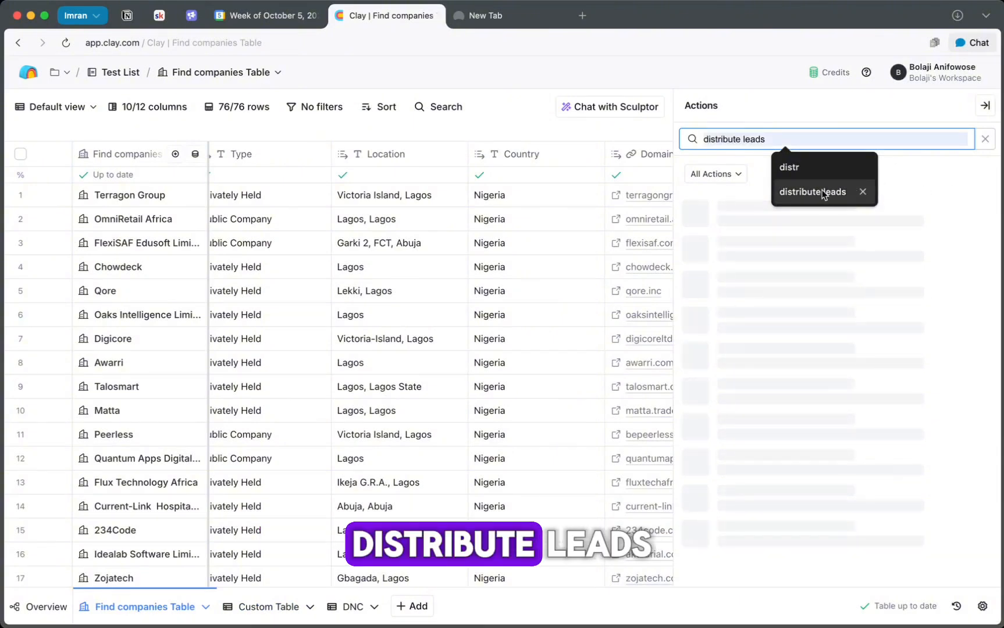
click(823, 195)
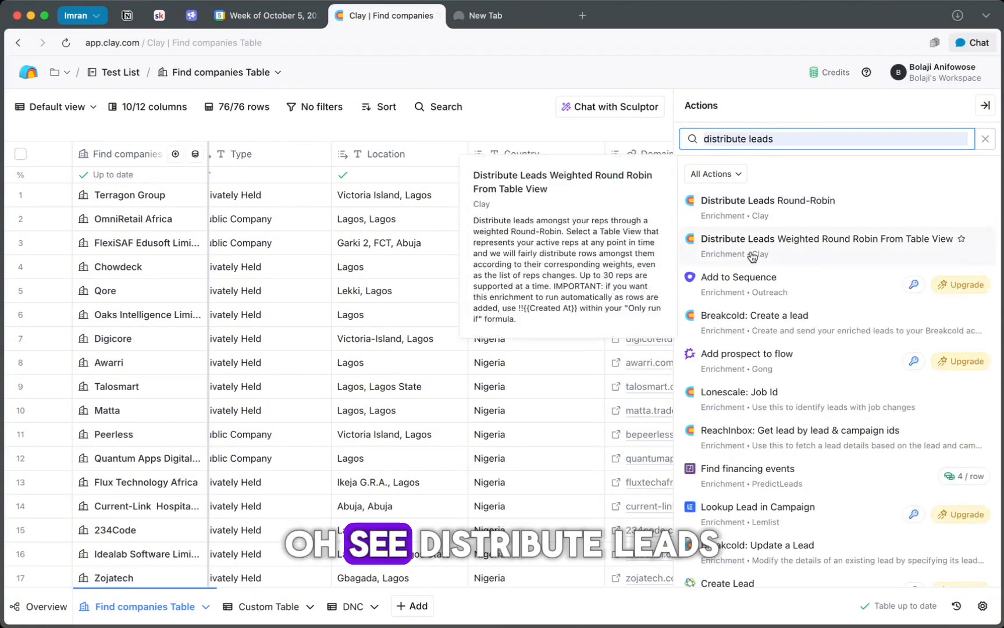
click(814, 247)
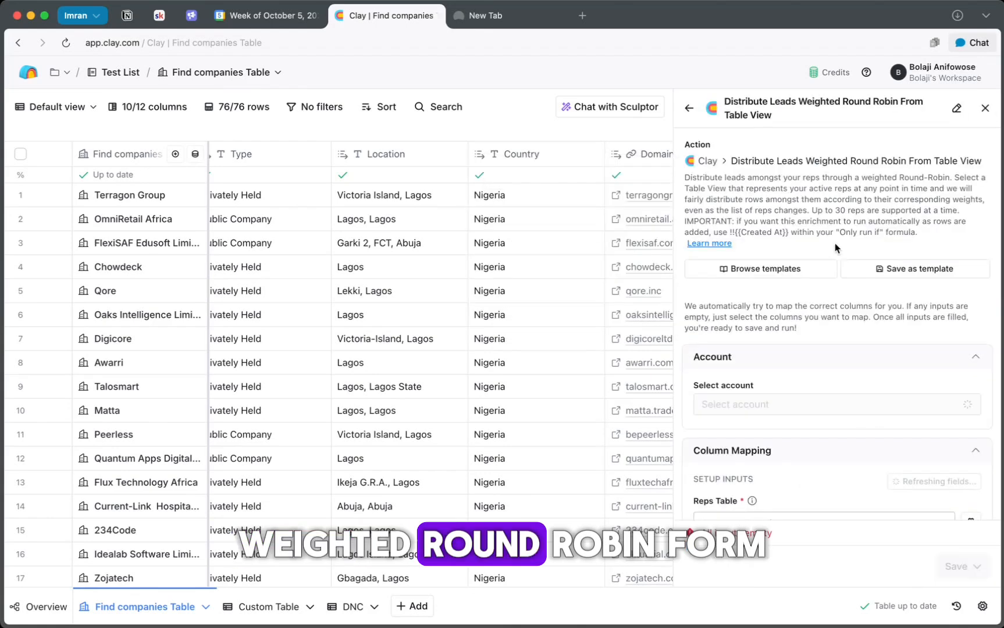
- Map the enrichment's Reps Table to Custom Table, Active Reps View to Default view and Rep Names Column to Batch
scroll(789, 417, down, 4)
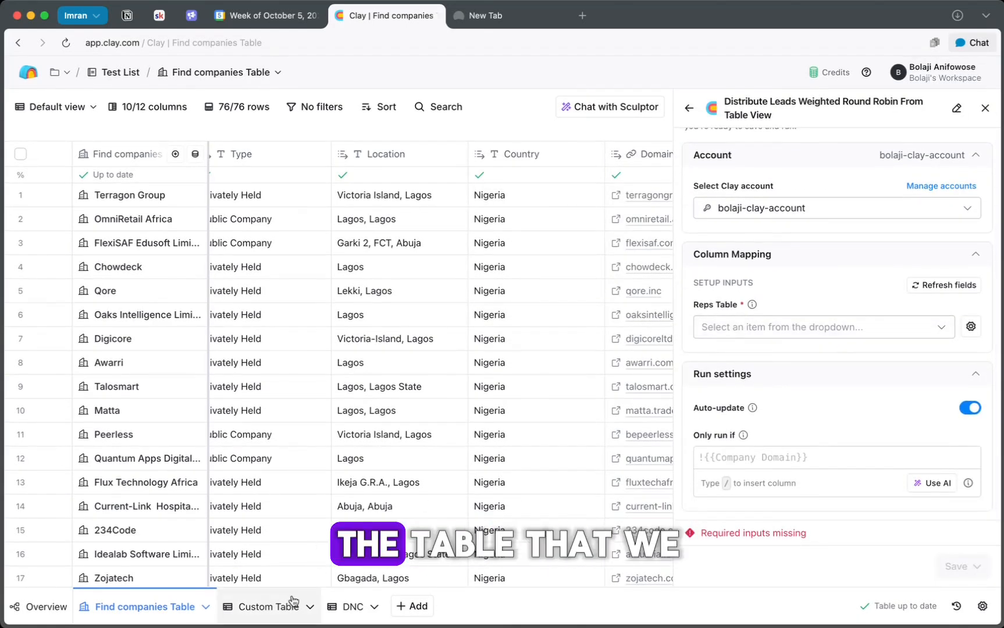
click(709, 329)
click(720, 379)
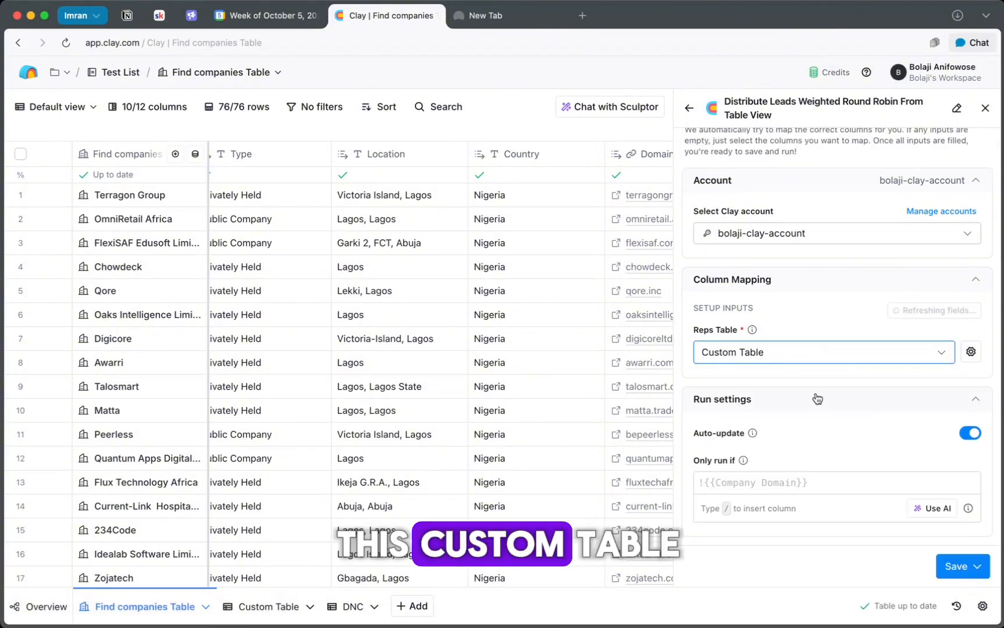
scroll(817, 399, down, 4)
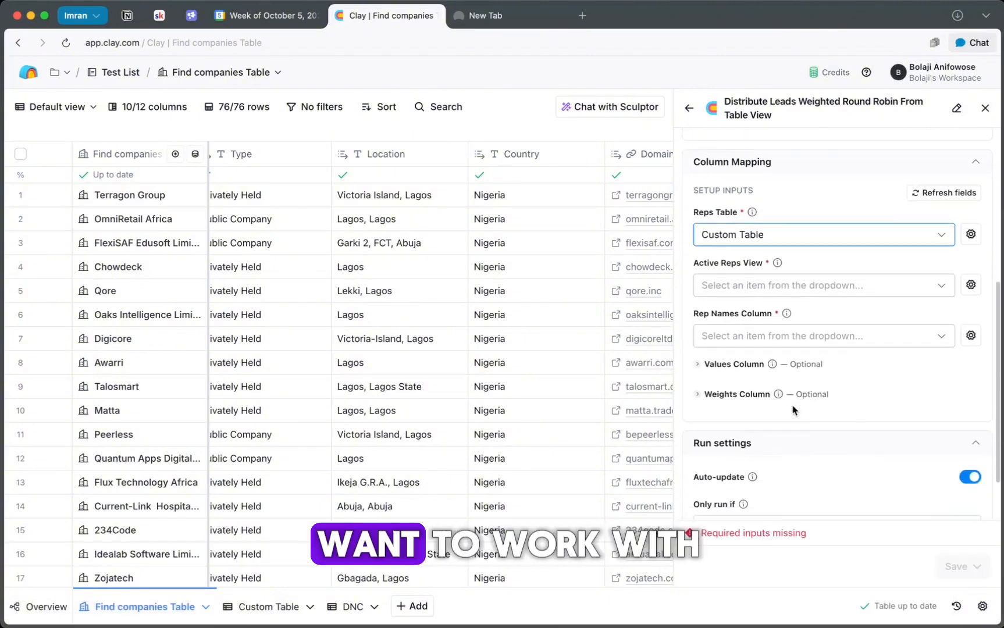
click(720, 272)
click(731, 368)
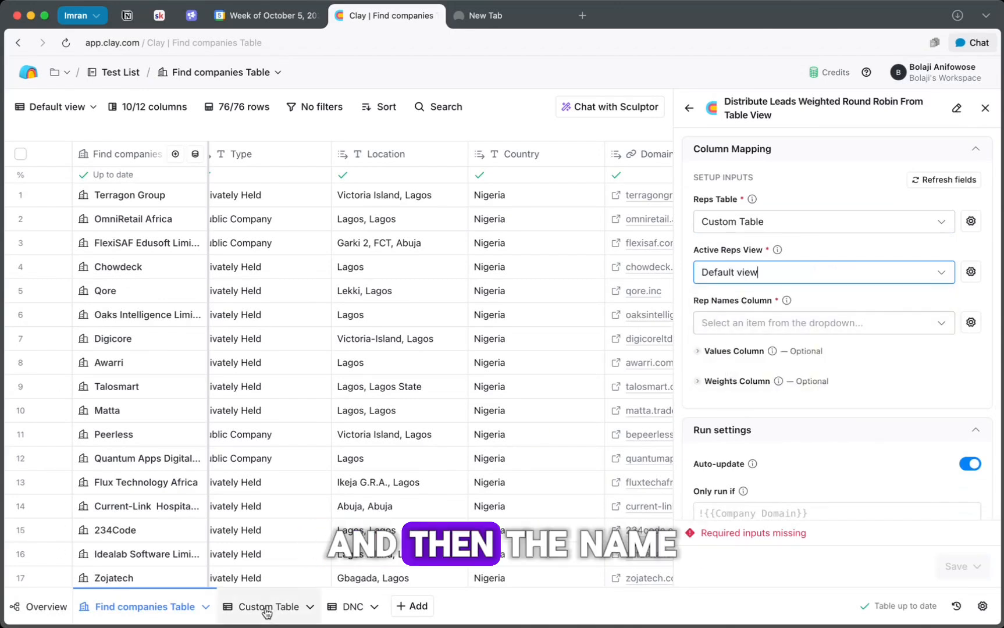
click(739, 324)
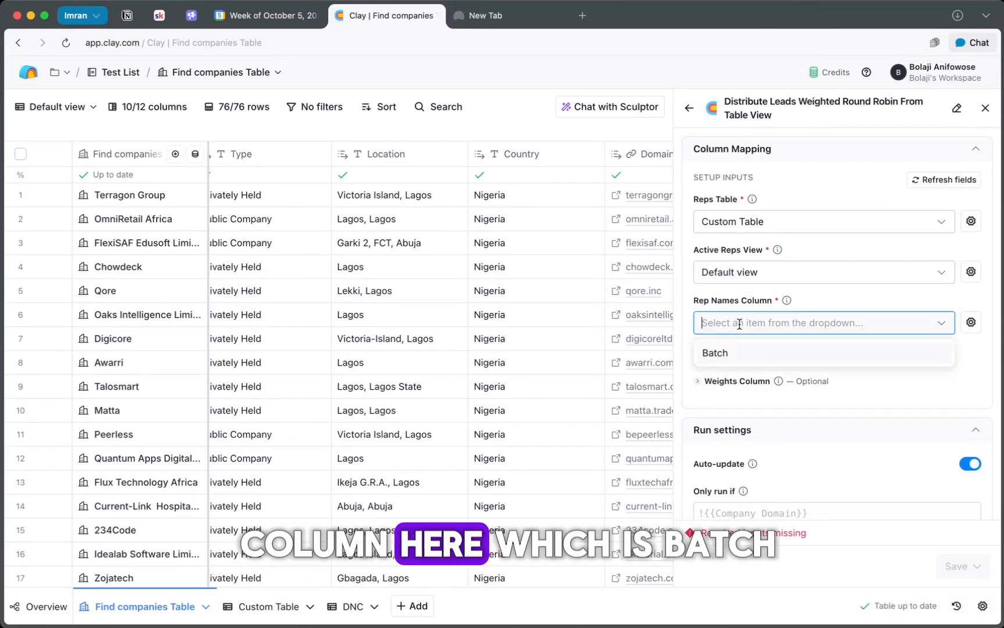
click(719, 354)
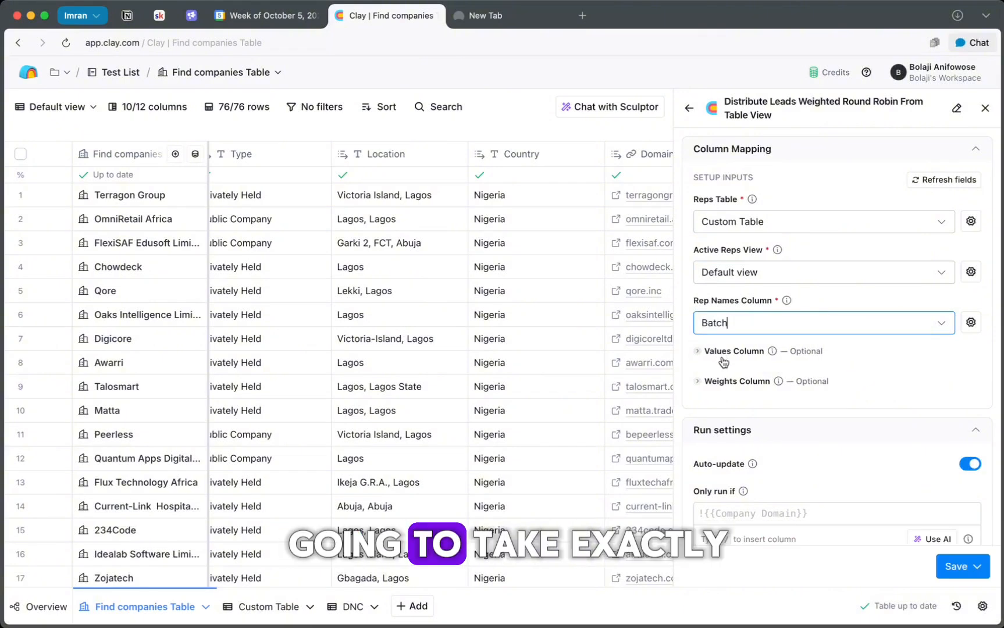
- Save the lead distribution enrichment and run it on all 76 rows in this view
scroll(814, 466, down, 1)
click(960, 573)
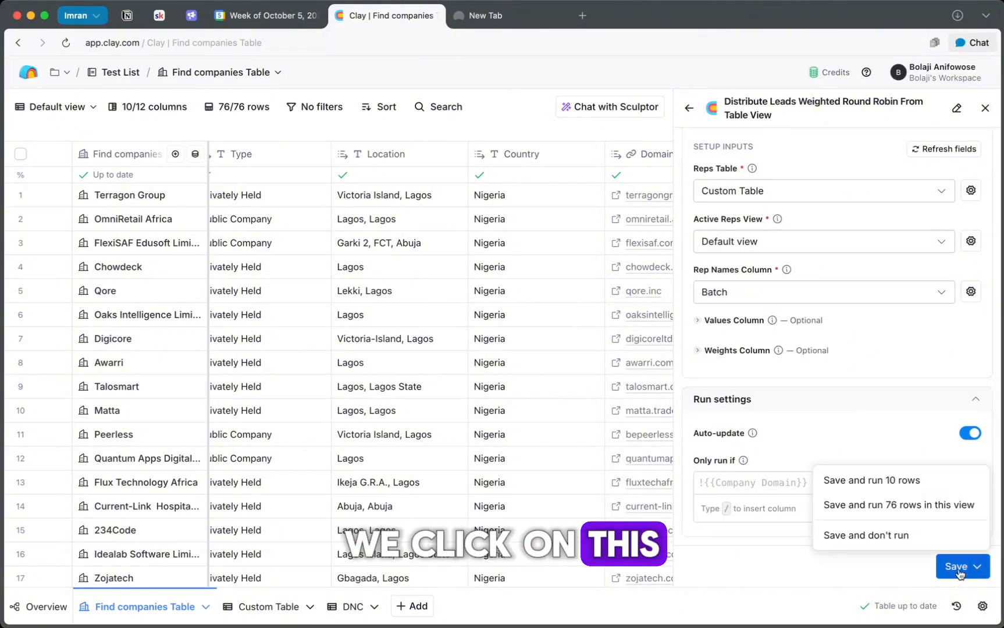
click(927, 505)
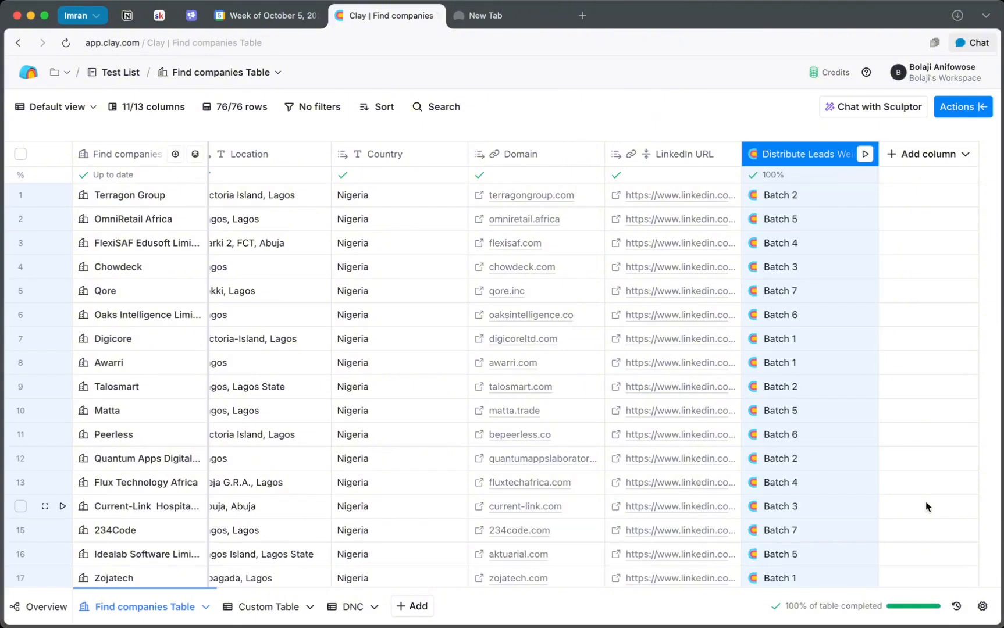
- Add the Value field from the lead distribution results as a new column named Batch
click(797, 458)
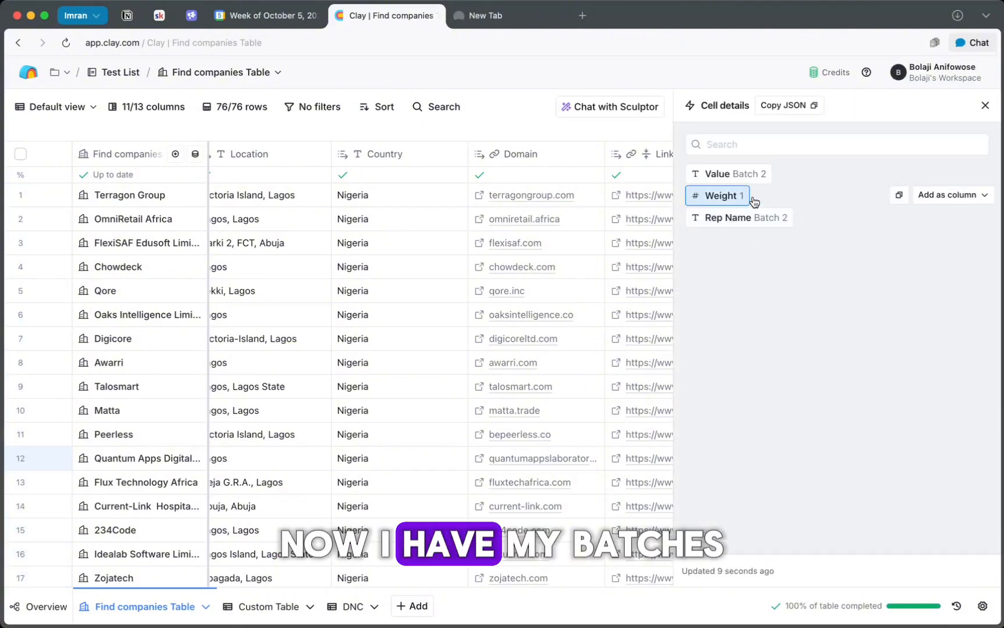
click(930, 172)
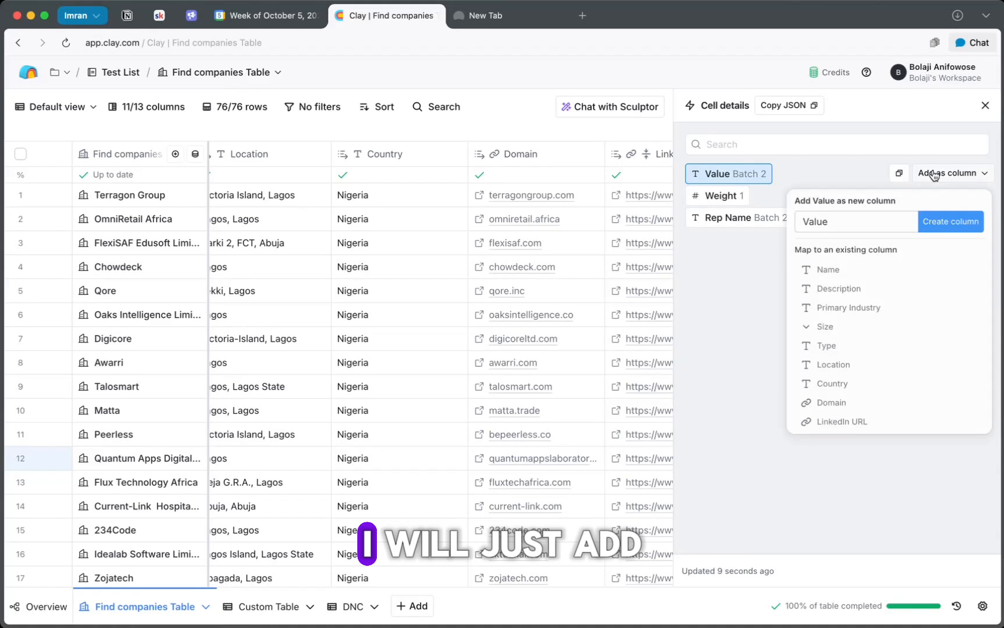
double_click(843, 221)
text(Batch)
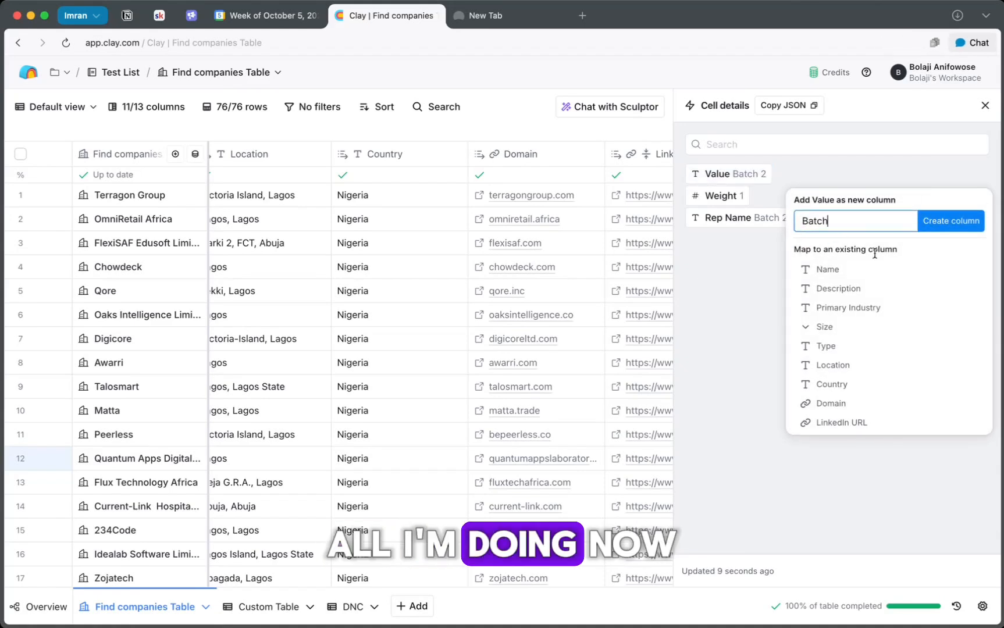
click(950, 220)
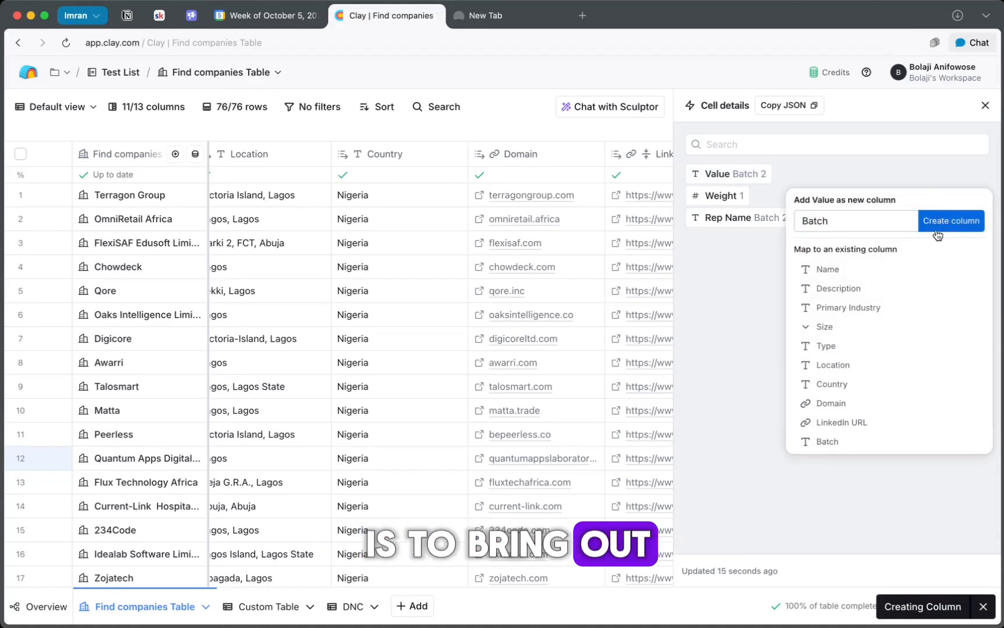
click(984, 105)
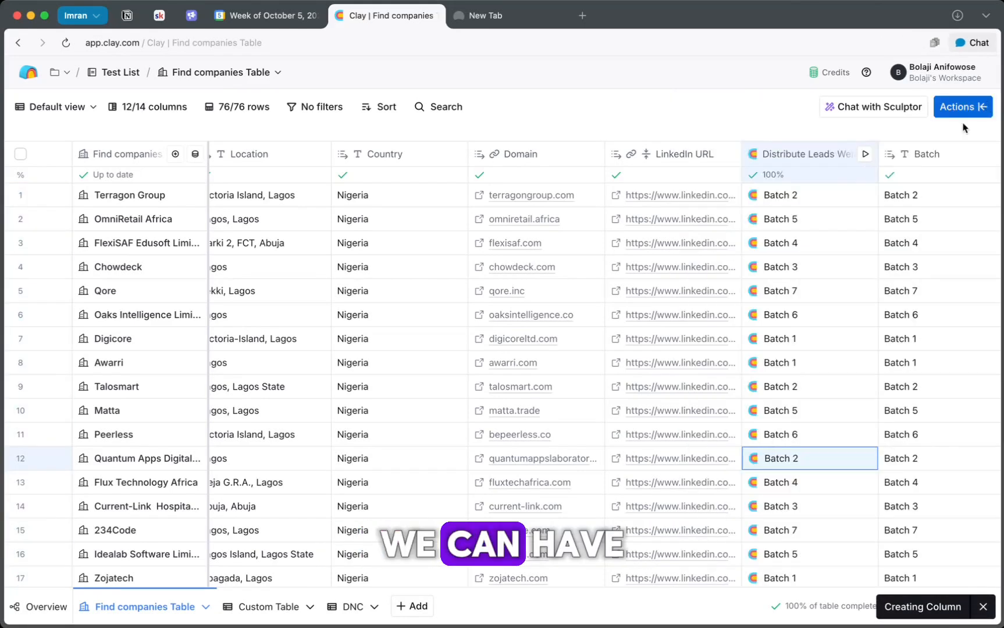
- Filter the Find companies Table to rows where Batch is equal to Batch 1
click(911, 344)
key(super+c)
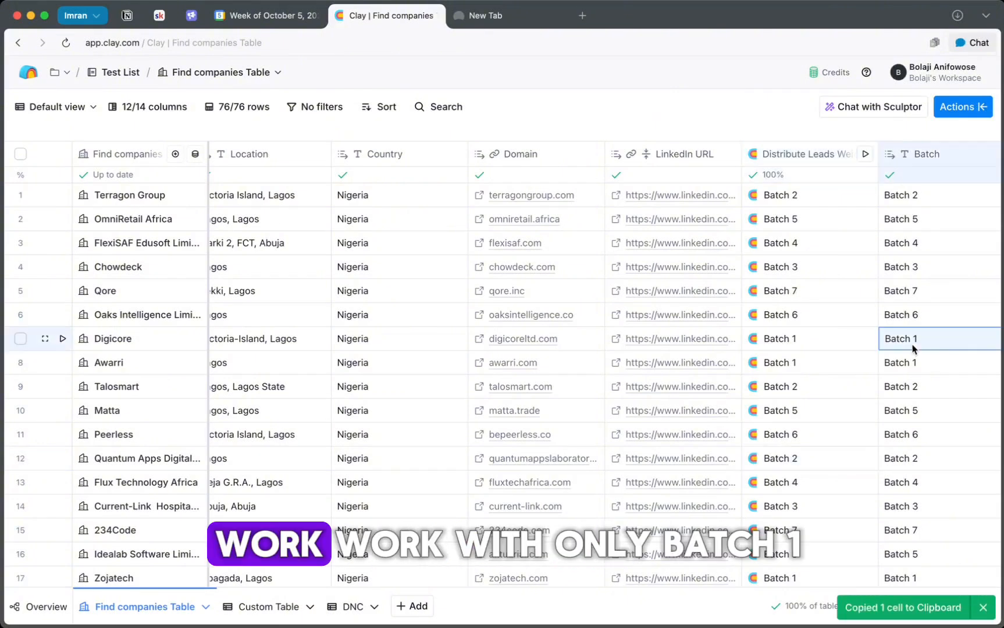
click(908, 371)
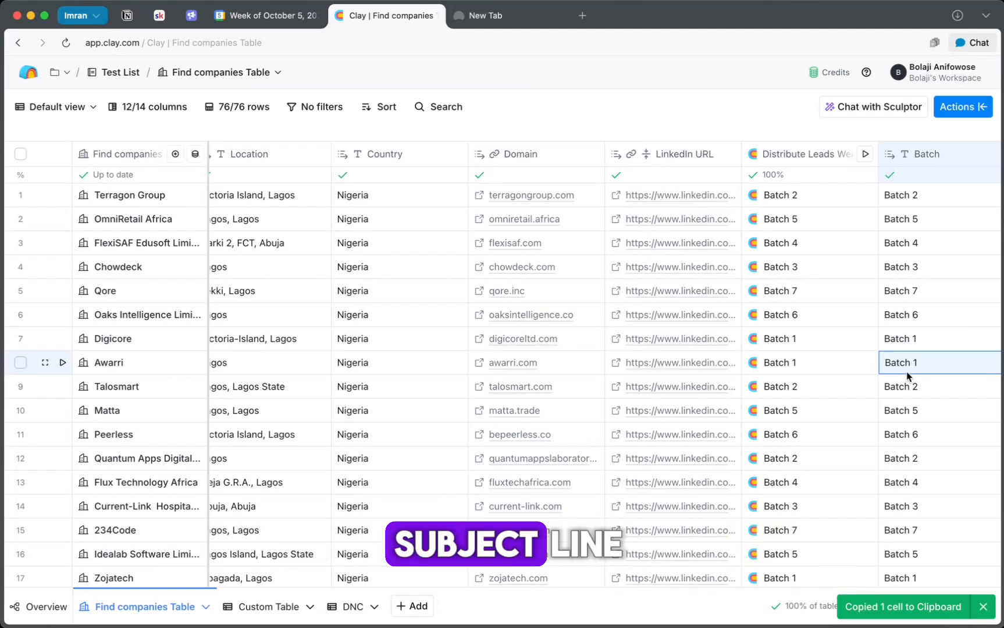
click(933, 154)
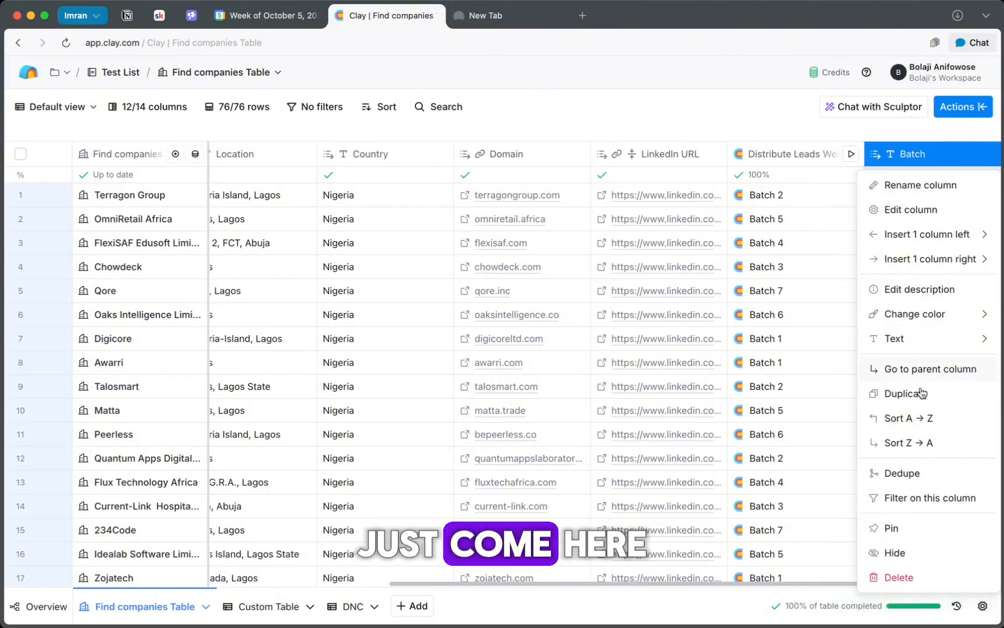
click(915, 498)
click(629, 148)
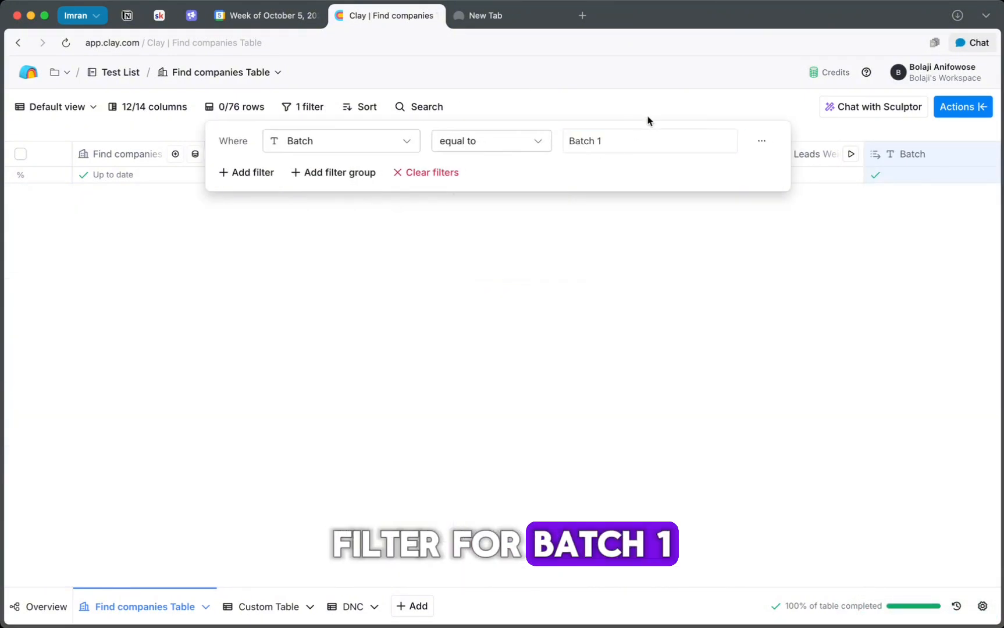
click(666, 106)
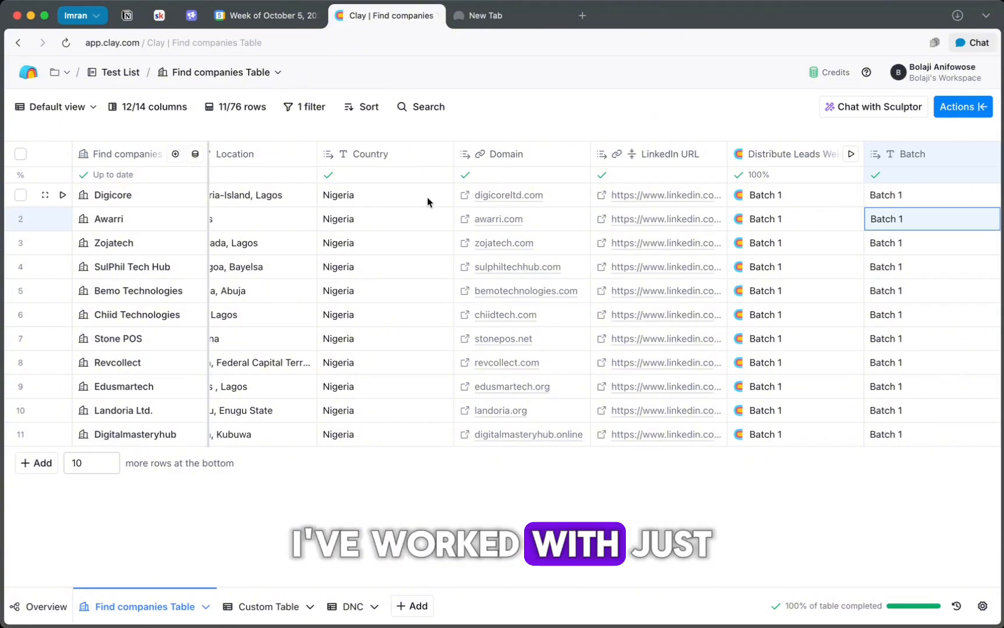
- Change the Batch filter value to Batch 2 so the table shows only that batch
click(314, 108)
click(619, 136)
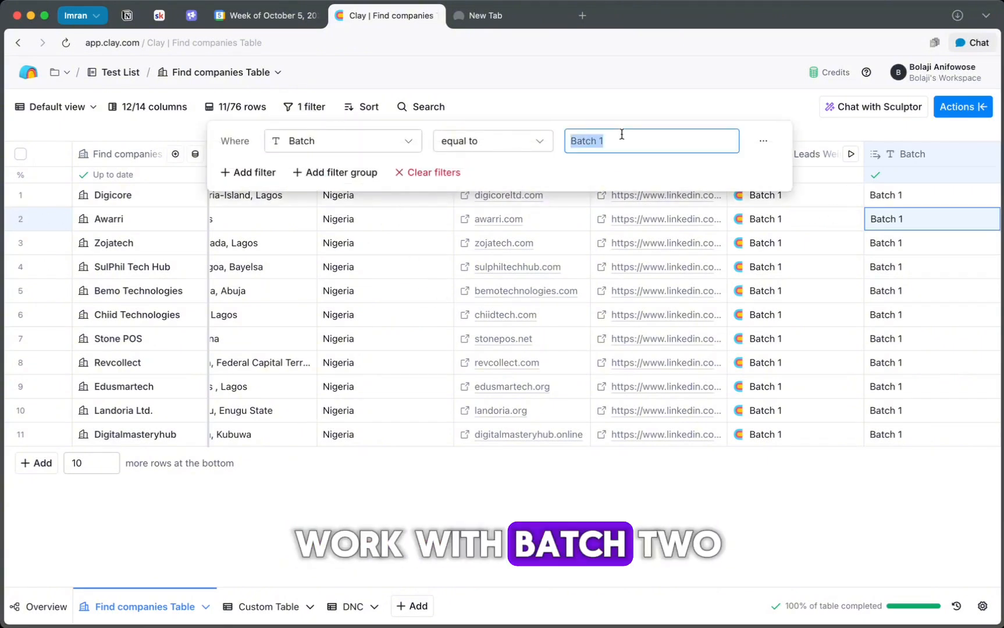
click(621, 136)
key(BackSpace)
text(2)
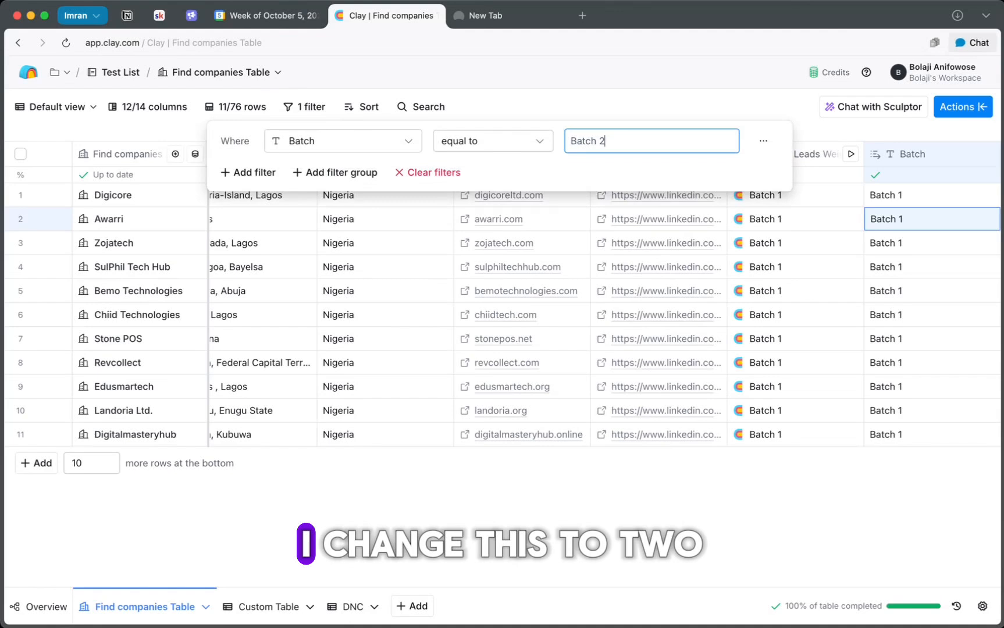
click(572, 163)
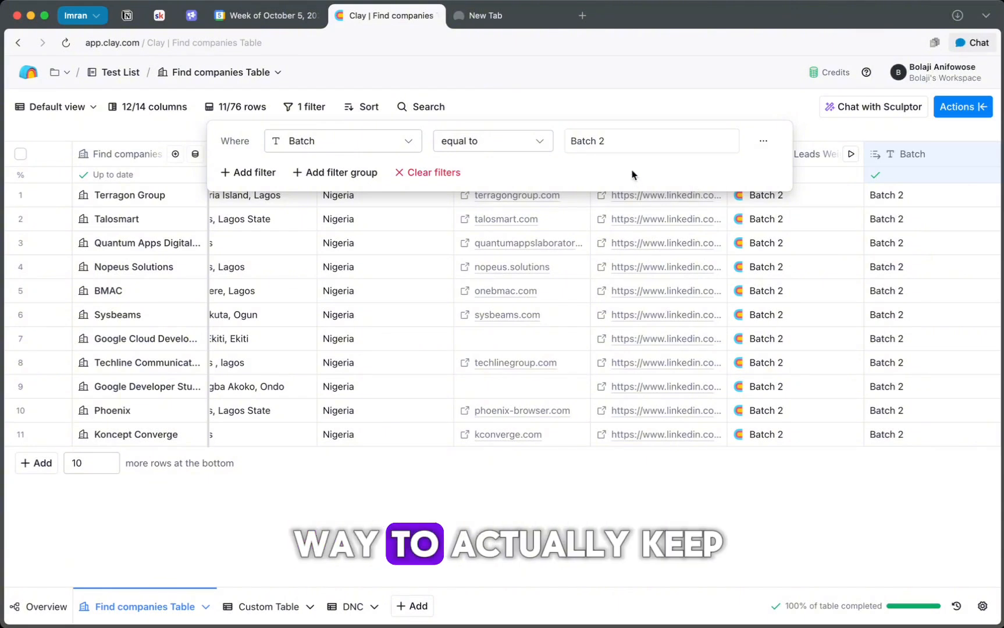
click(632, 103)
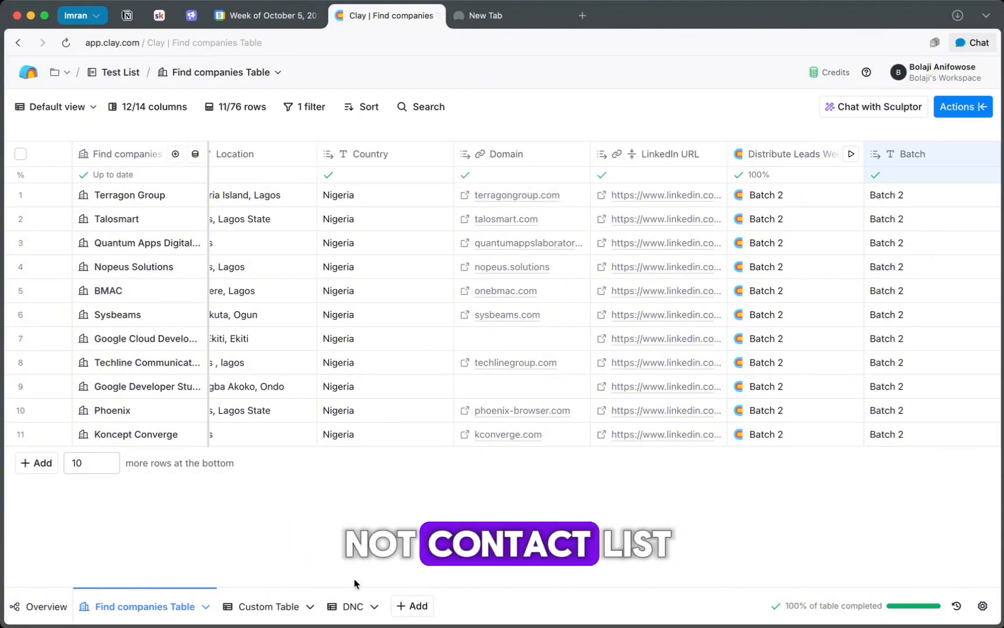
- Glance at the DNC table, return to the Find companies Table and clear its Batch filter
click(342, 611)
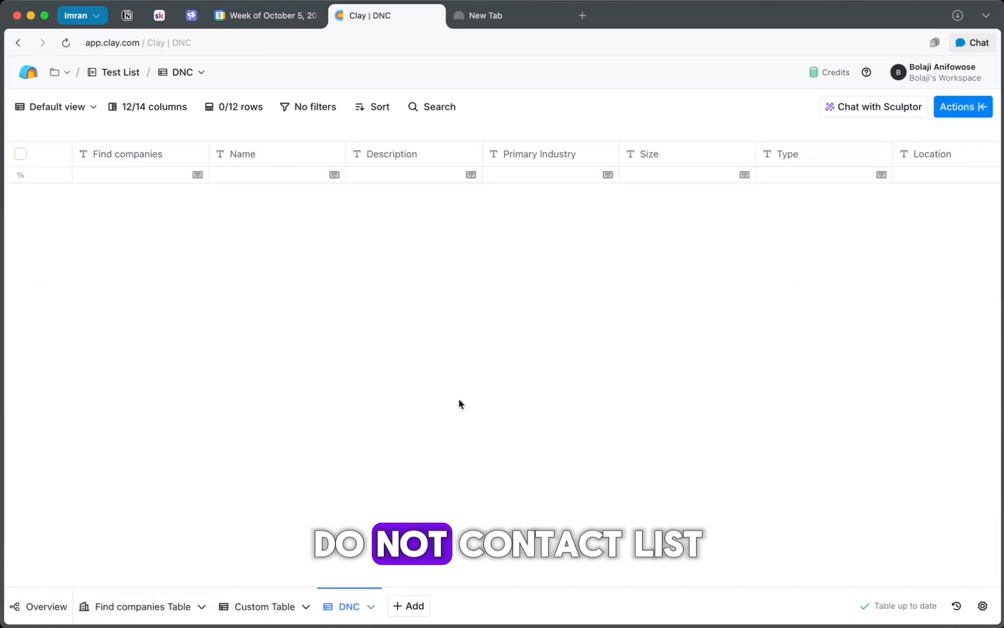
scroll(681, 242, right, 10)
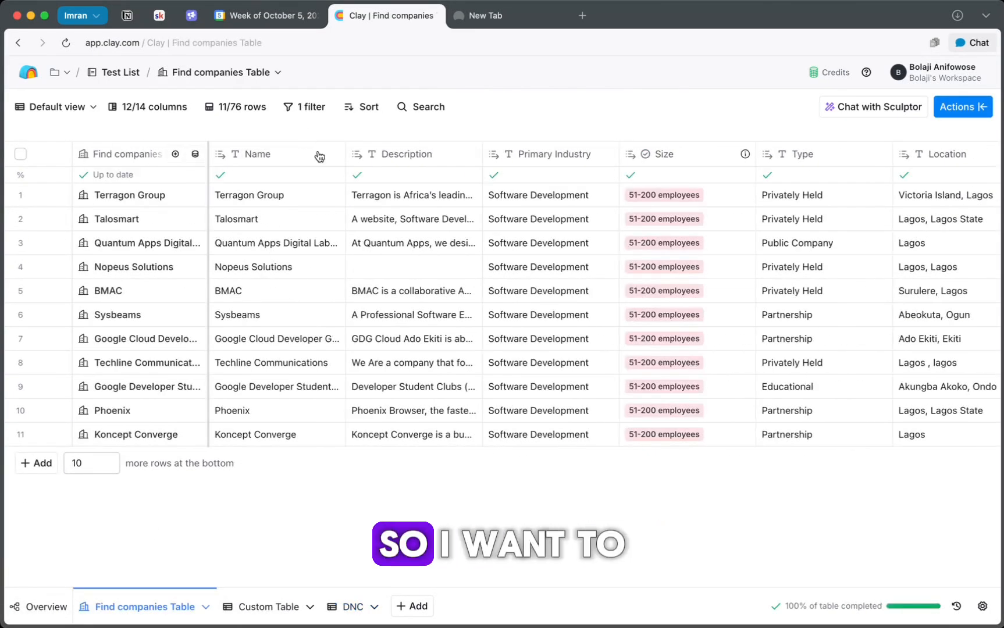
click(307, 108)
click(435, 171)
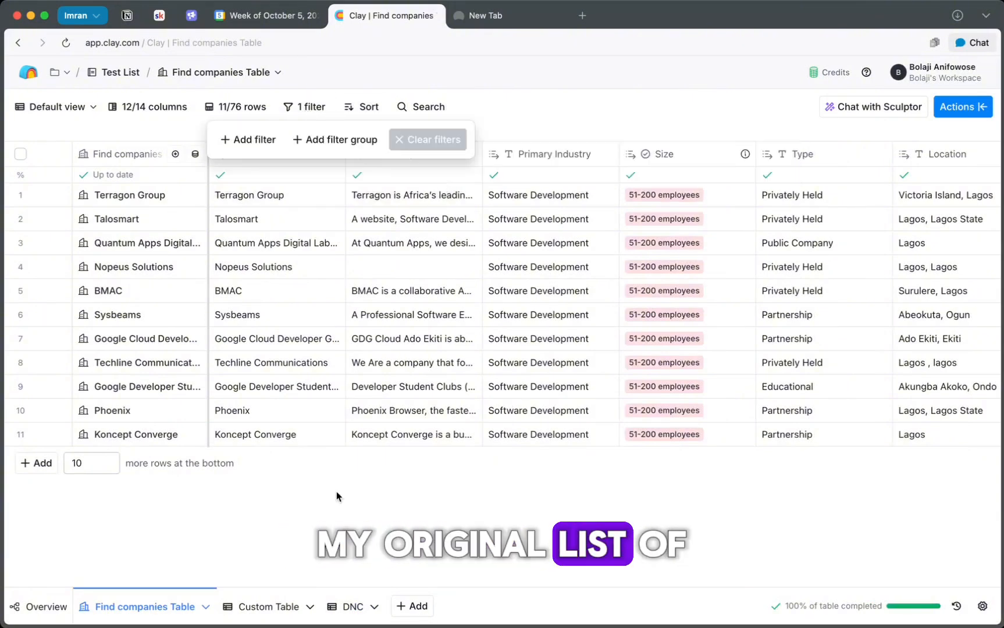
- Examine the company records in the DNC table across all of its columns
click(349, 606)
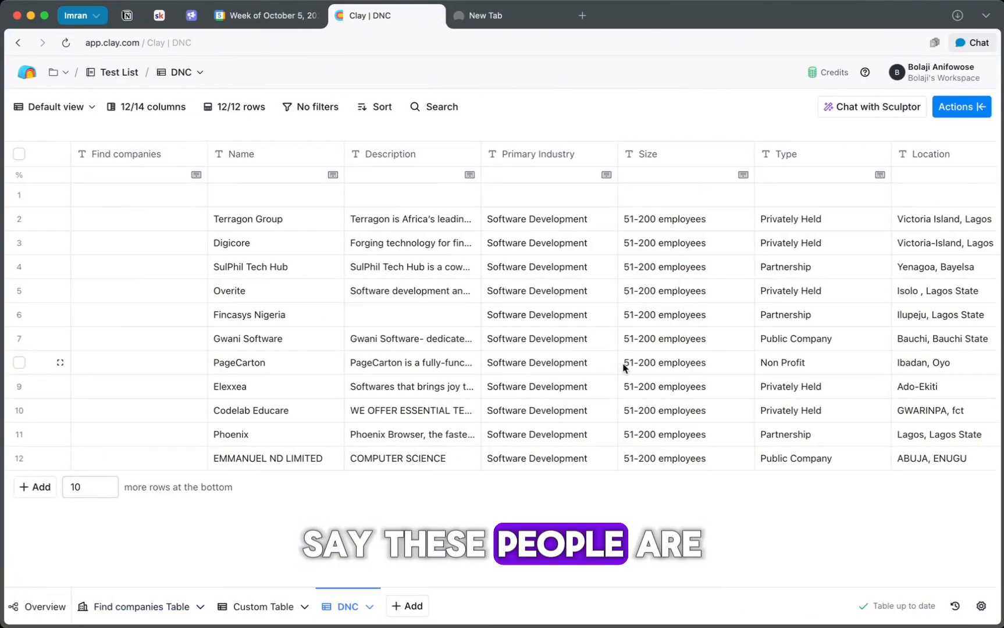
scroll(609, 372, right, 10)
scroll(602, 375, right, 10)
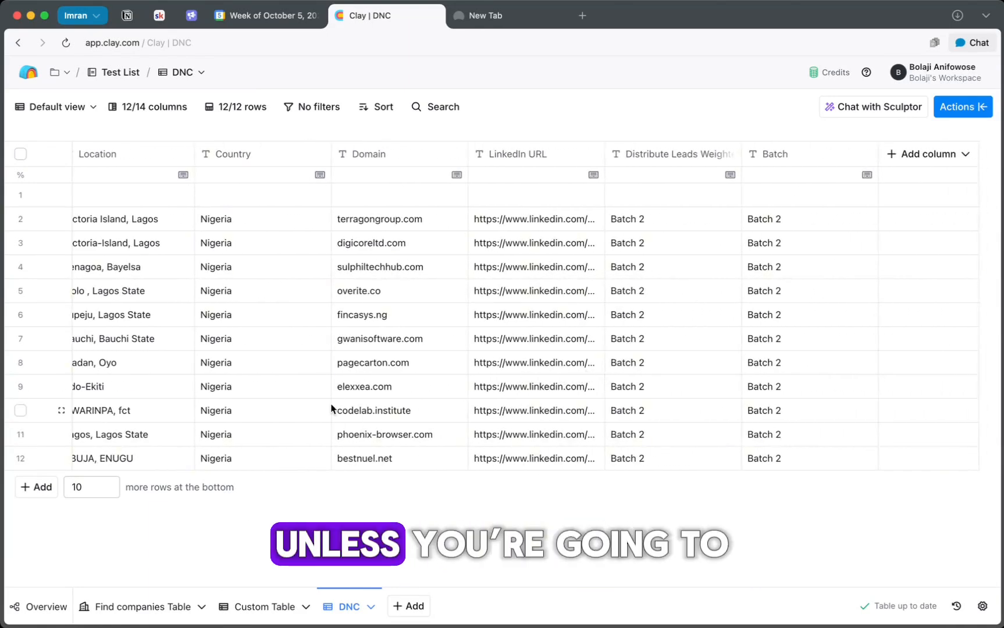
scroll(345, 361, left, 2)
scroll(345, 364, left, 10)
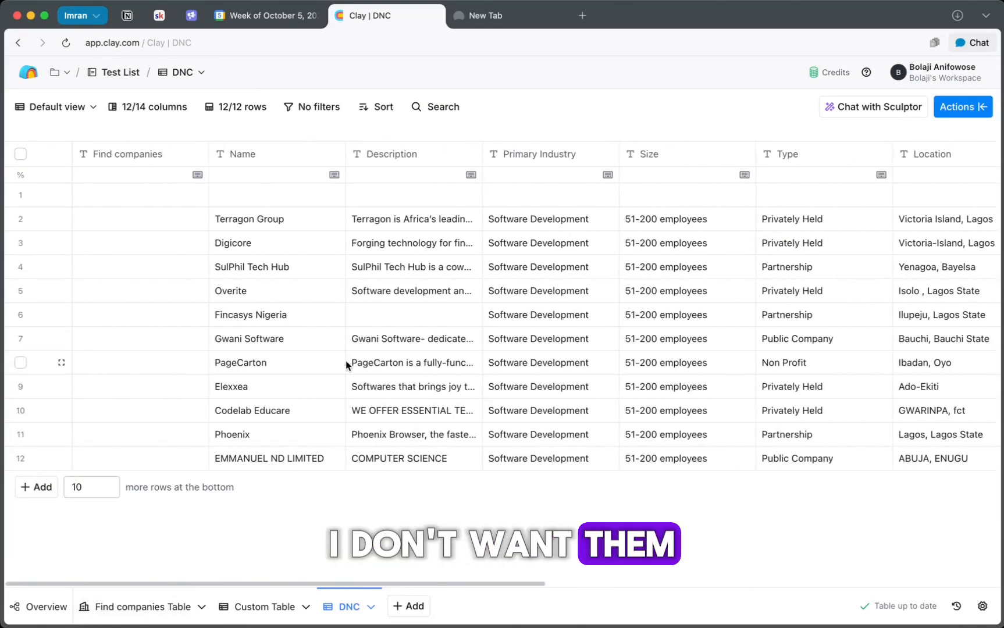
- Add the Lookup Single Row in Other Table enrichment as a new column in the Find companies Table
click(131, 610)
scroll(545, 426, right, 10)
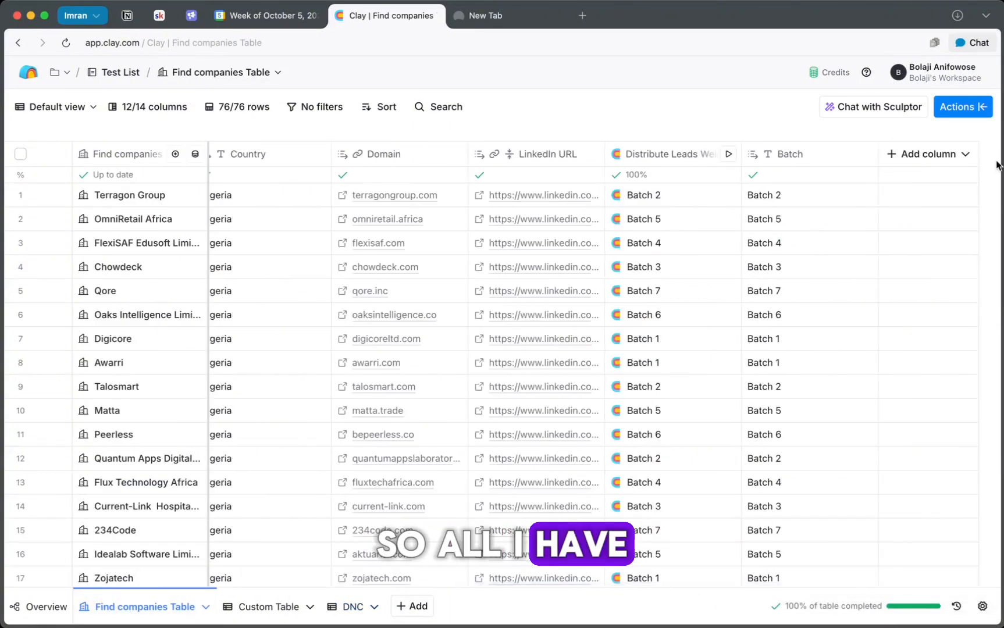
click(926, 154)
click(931, 185)
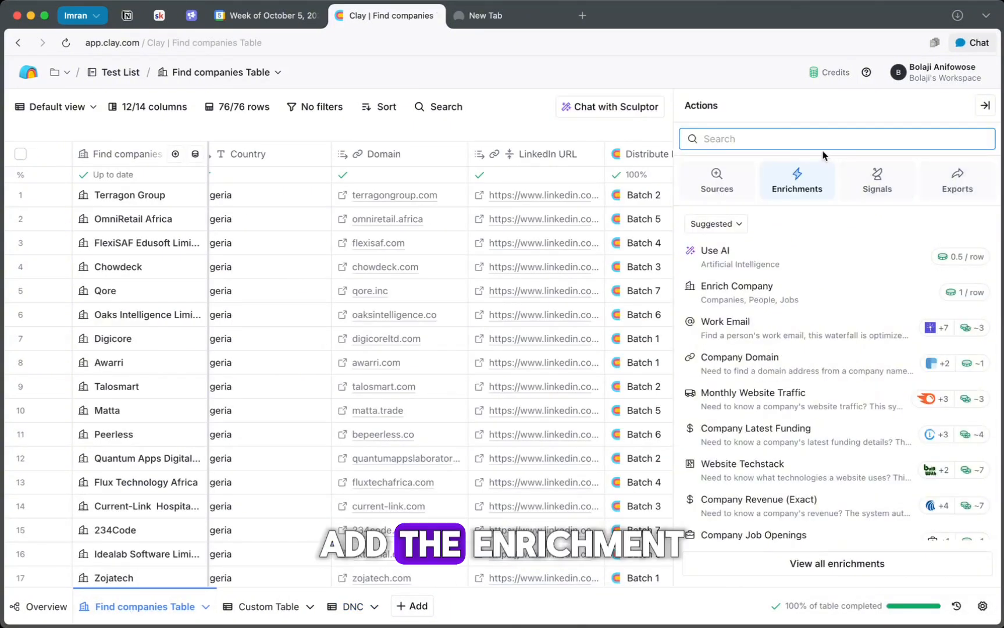
text(loo)
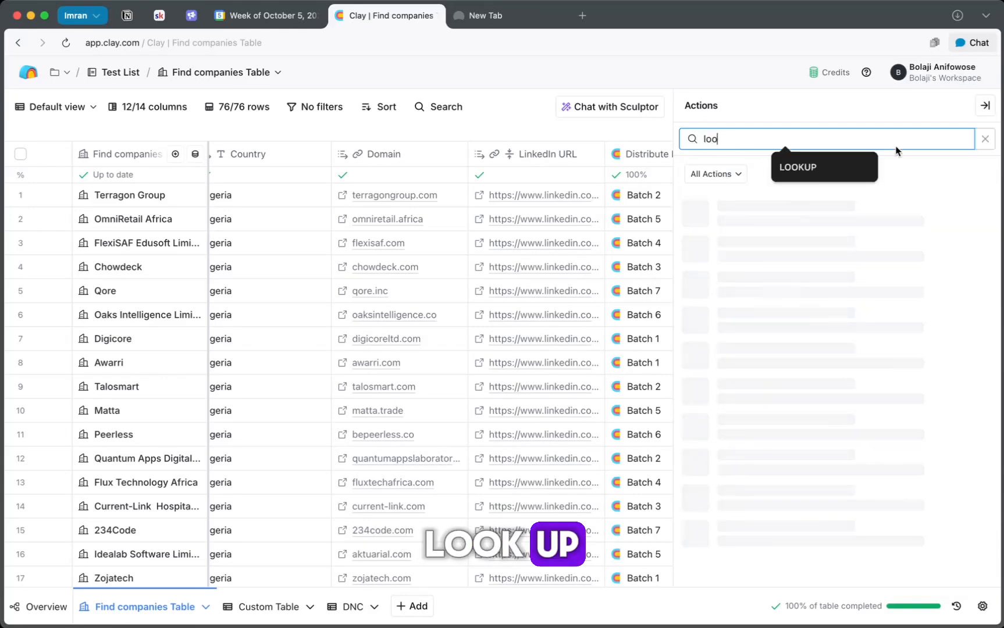
click(803, 169)
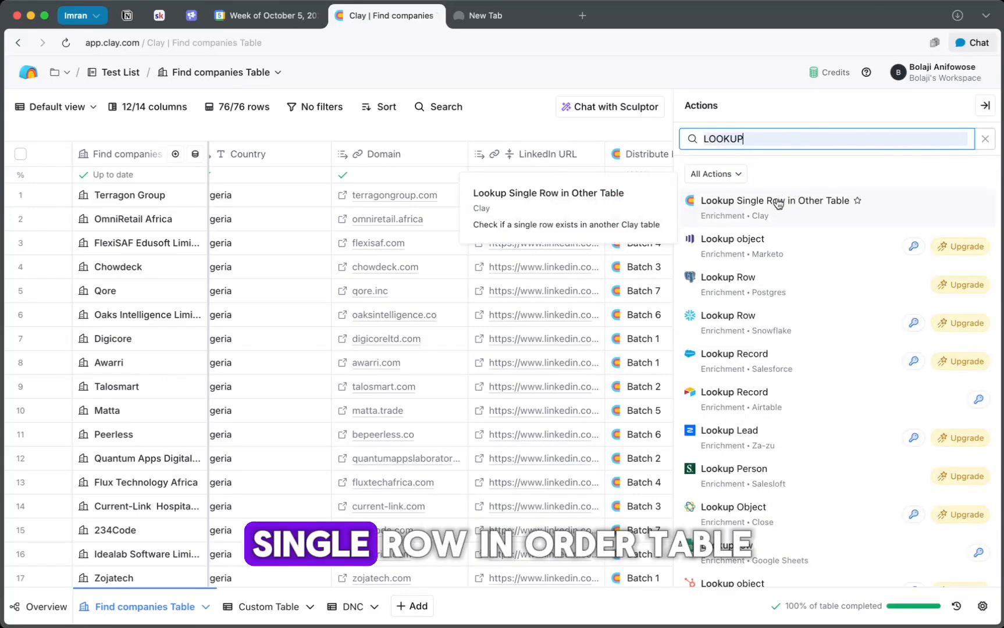
click(789, 205)
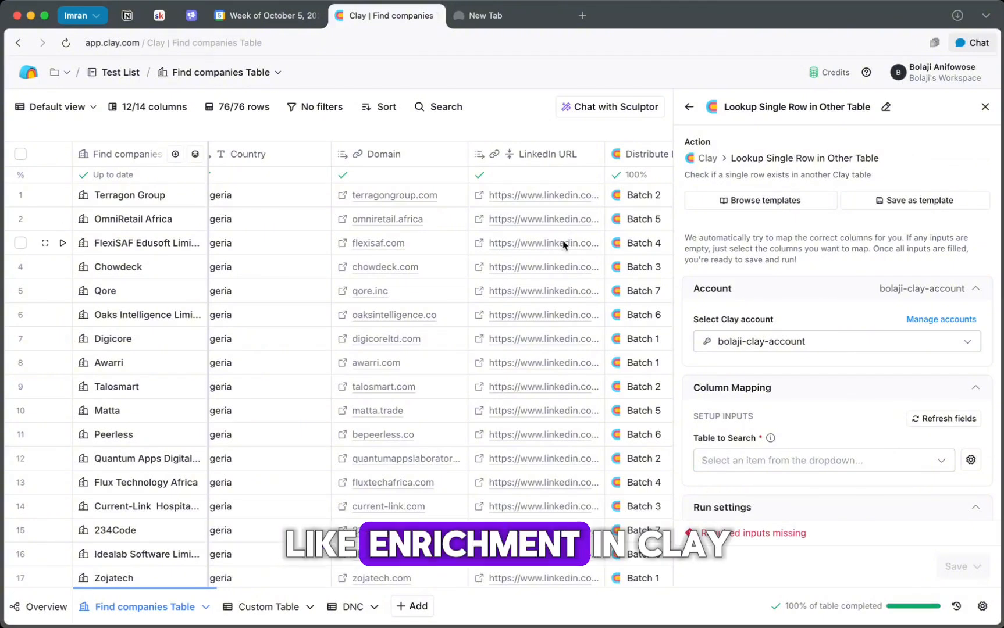
- Set the lookup's Table to Search to DNC and its Target Column to Domain
scroll(826, 332, down, 3)
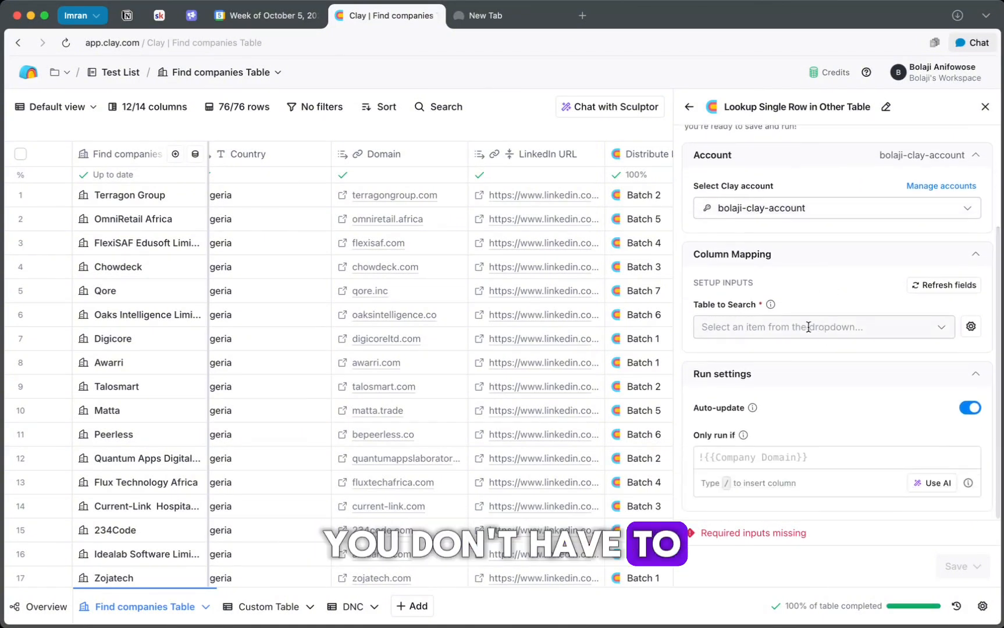
click(807, 326)
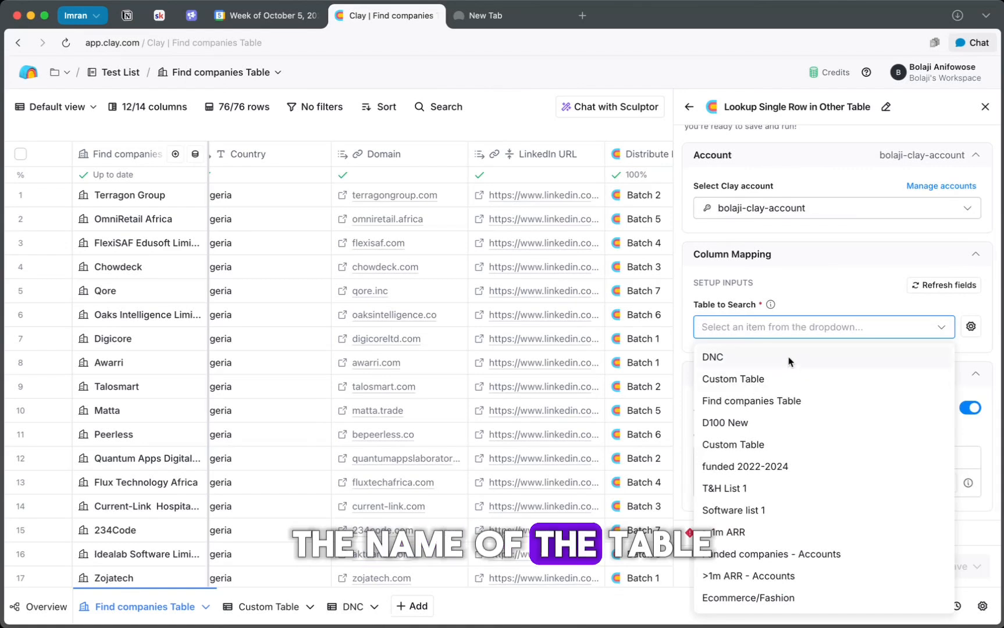
click(734, 357)
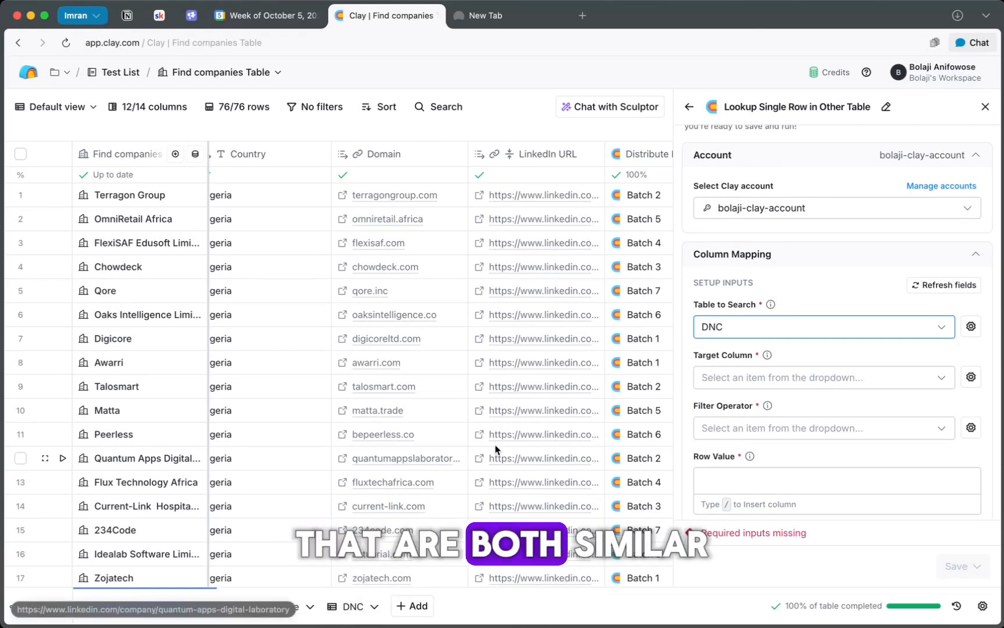
click(714, 375)
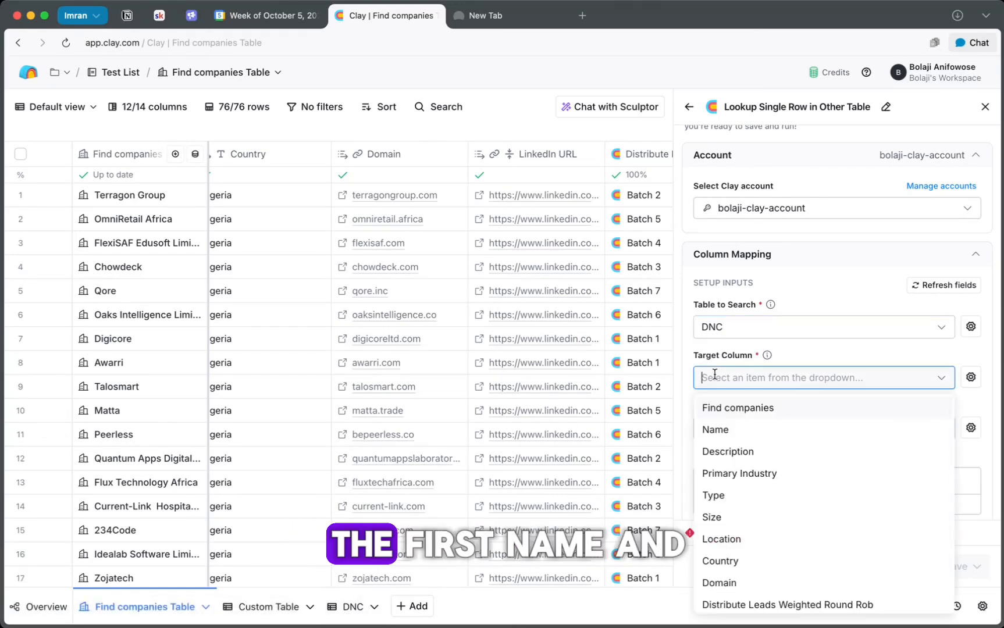
scroll(732, 464, down, 1)
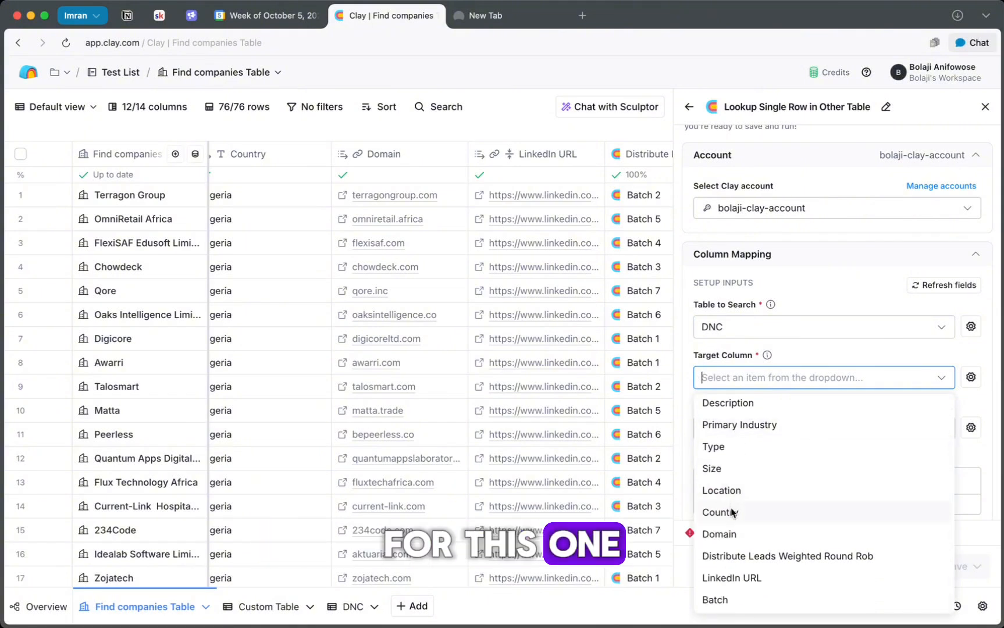
click(721, 534)
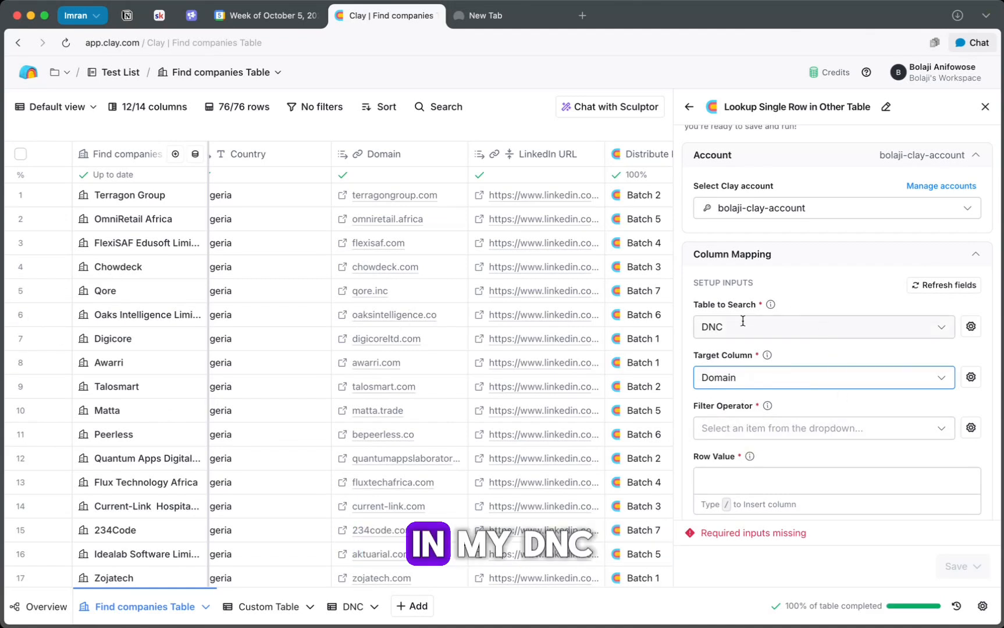
- Set the lookup's Filter Operator to Equals and map its Row Value to the Domain column
click(723, 430)
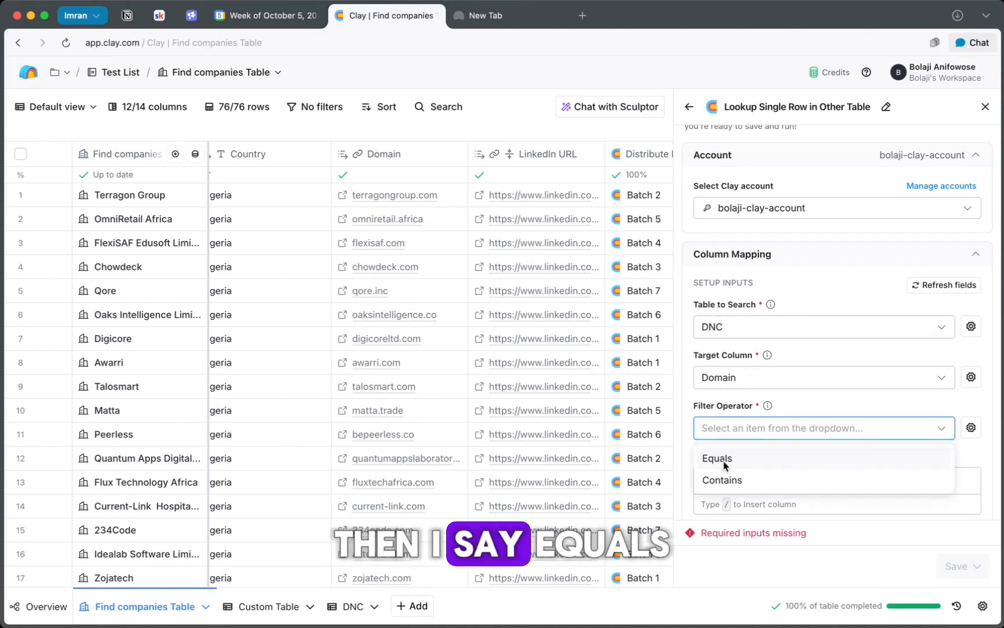
click(721, 459)
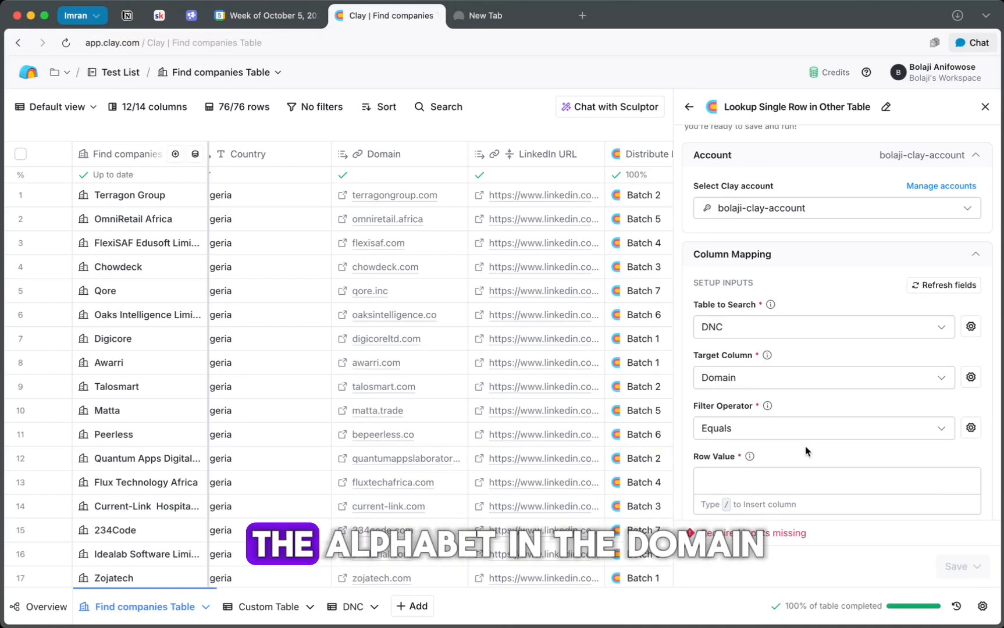
scroll(805, 451, down, 2)
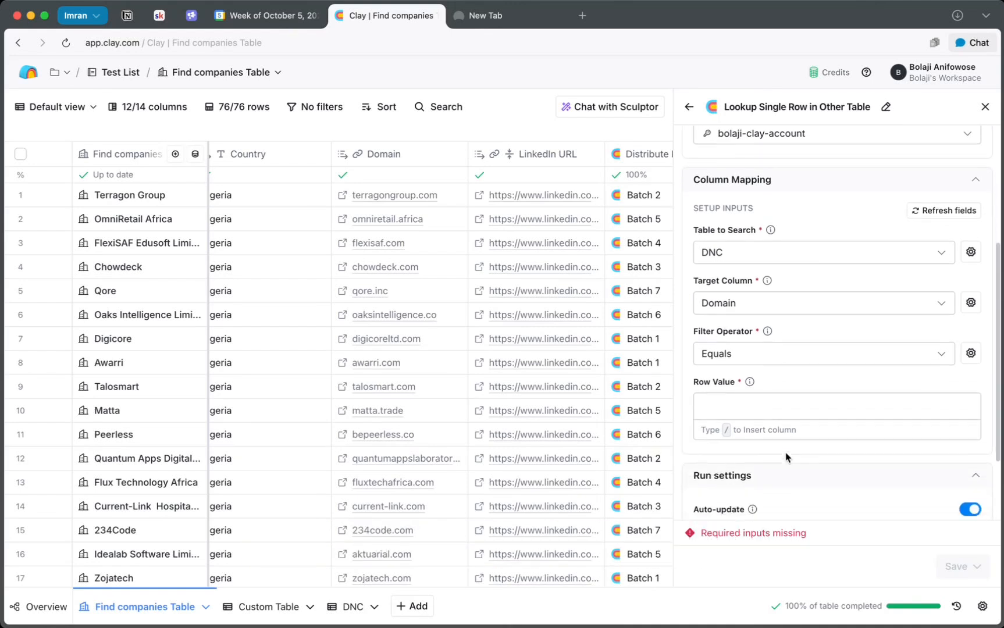
click(737, 400)
text(/)
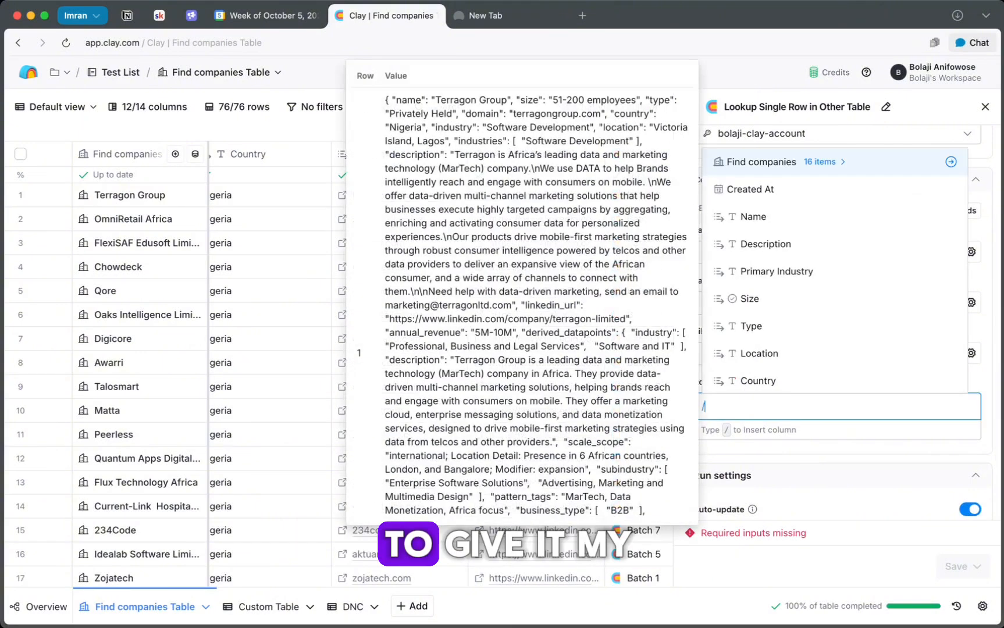
text(doma)
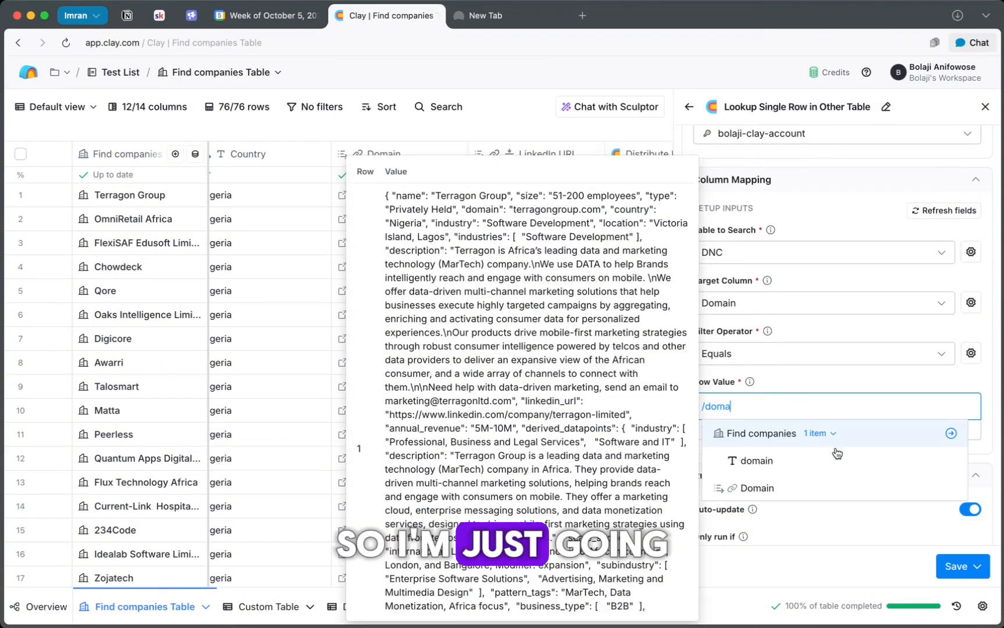
text(in)
click(755, 488)
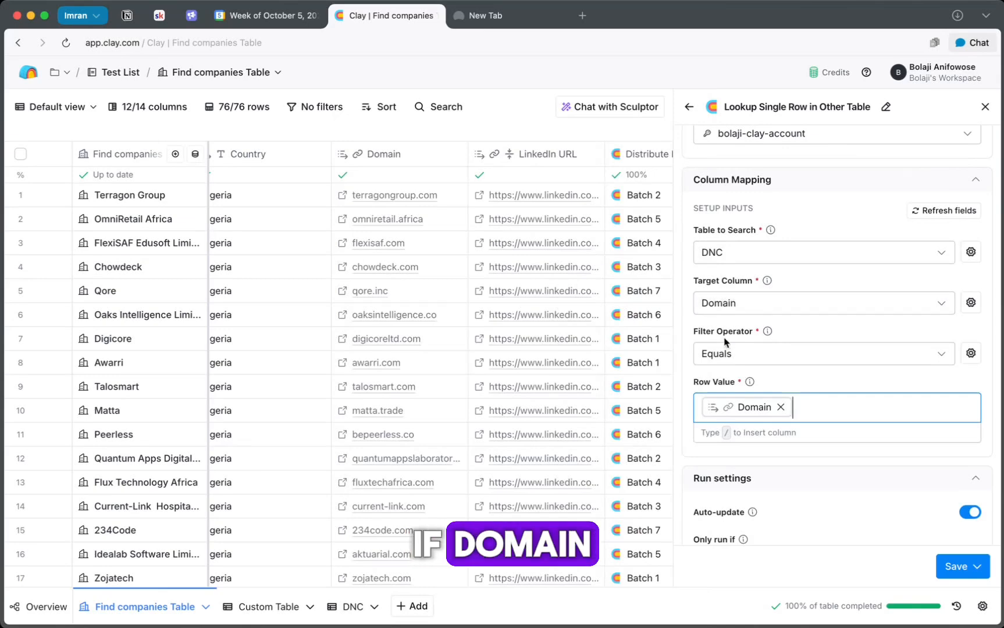
- Save the lookup enrichment, run it on the table's rows and look through the results
scroll(753, 460, down, 3)
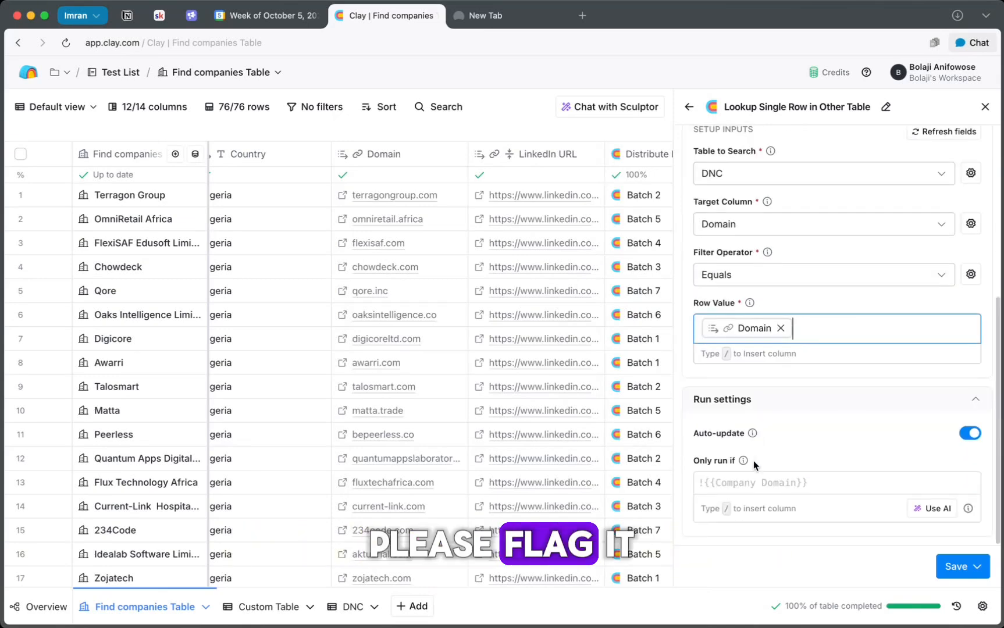
click(965, 575)
click(902, 506)
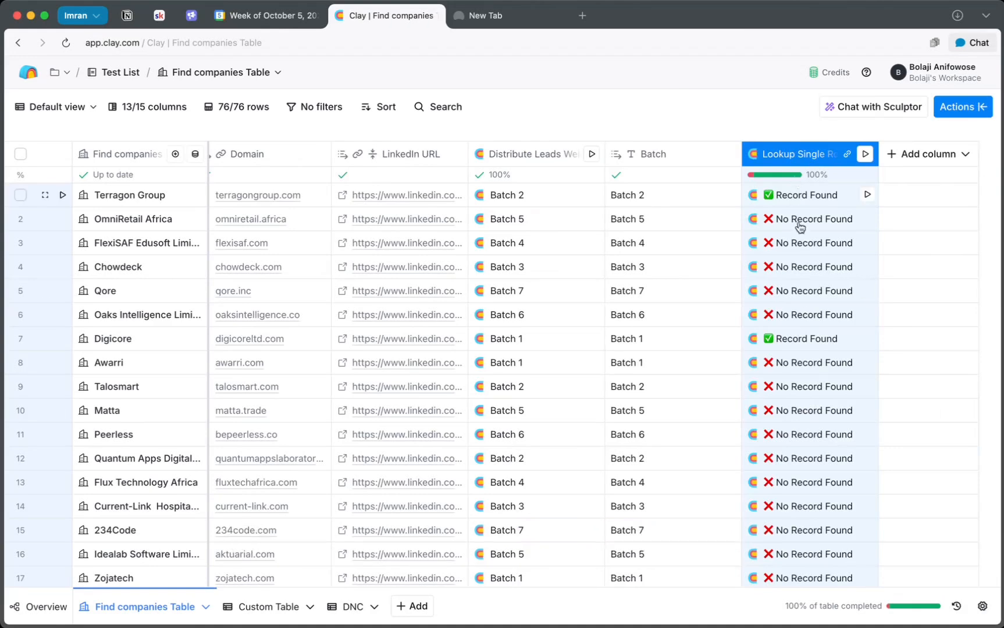
scroll(808, 436, down, 7)
scroll(812, 400, up, 7)
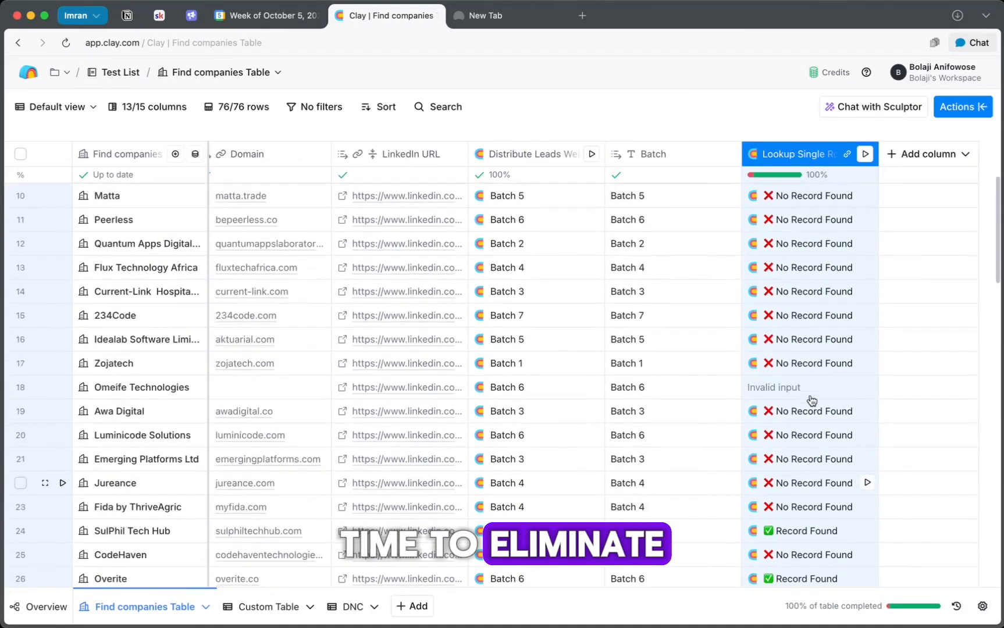
- Filter the Find companies Table on the Lookup Single Row column with the condition has results
click(800, 154)
mouse_move(801, 402)
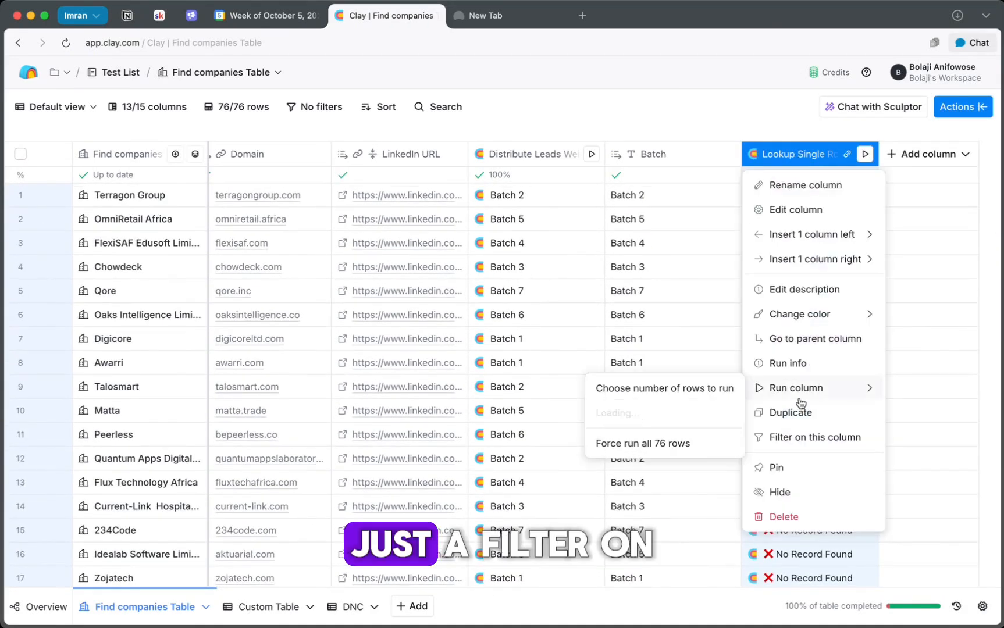
click(797, 438)
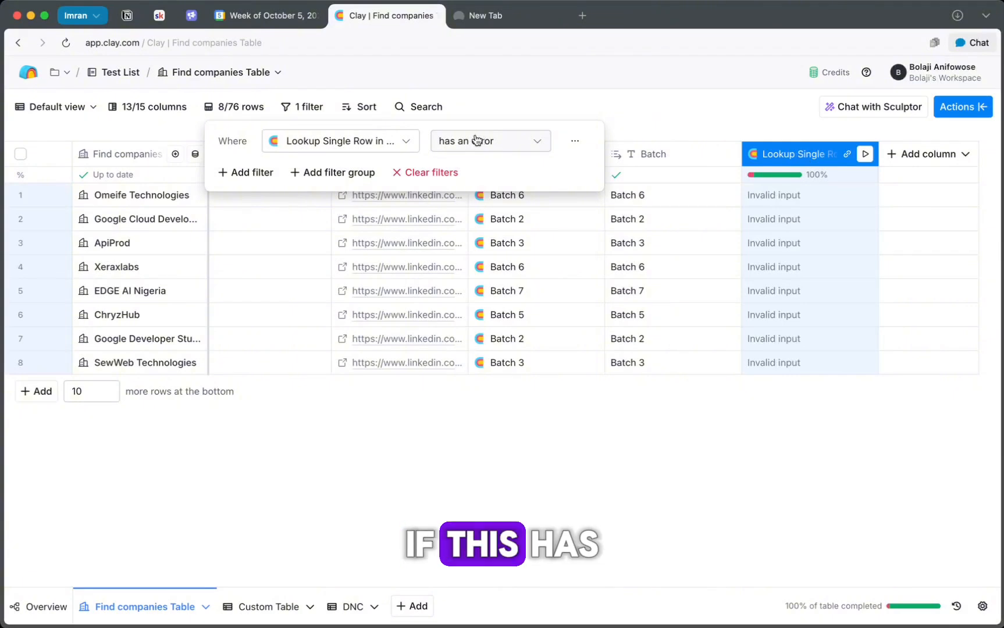
click(478, 141)
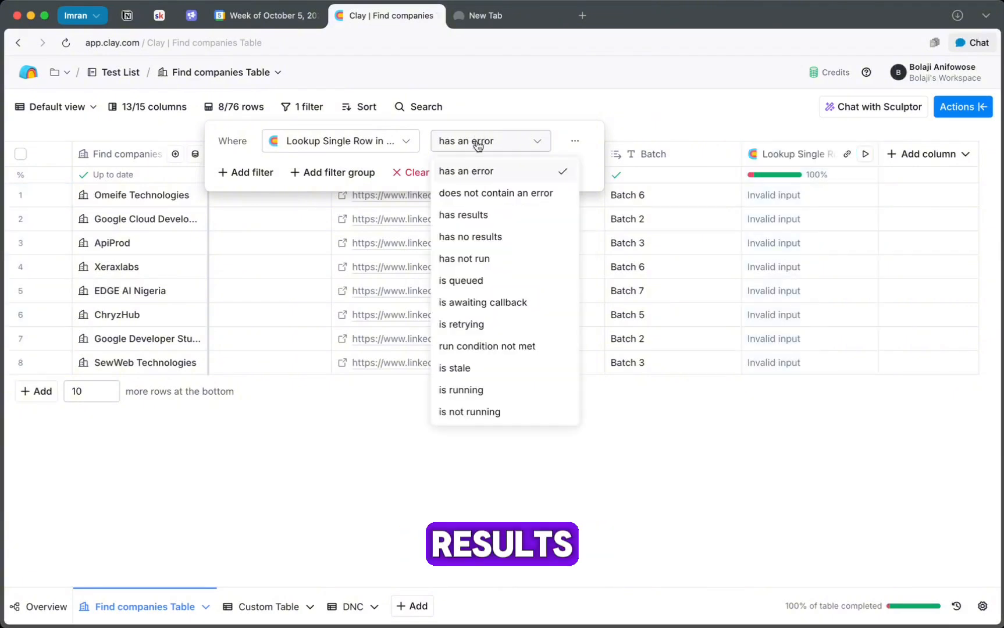
click(465, 219)
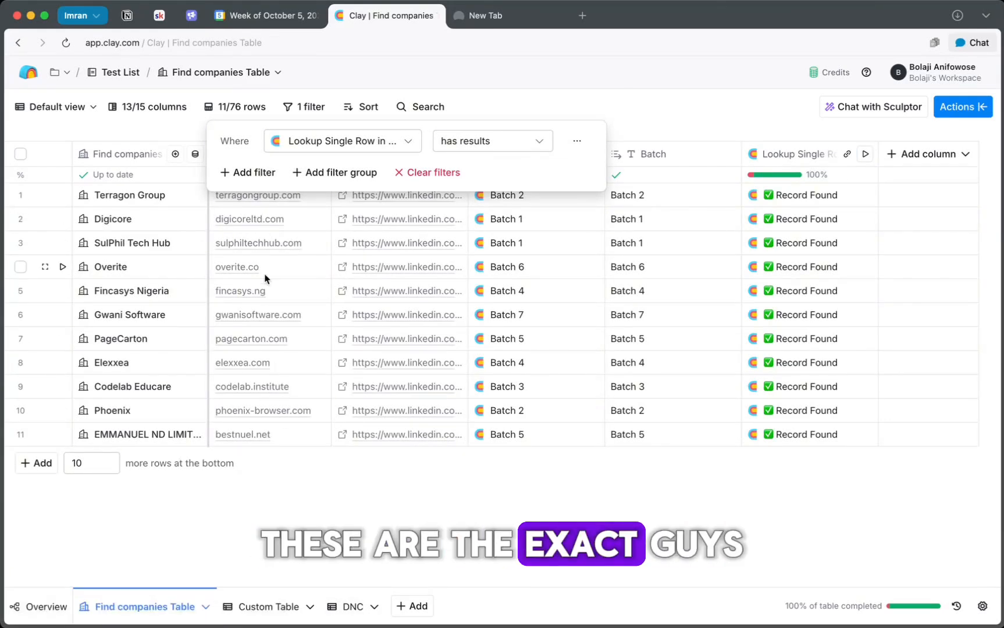
click(274, 488)
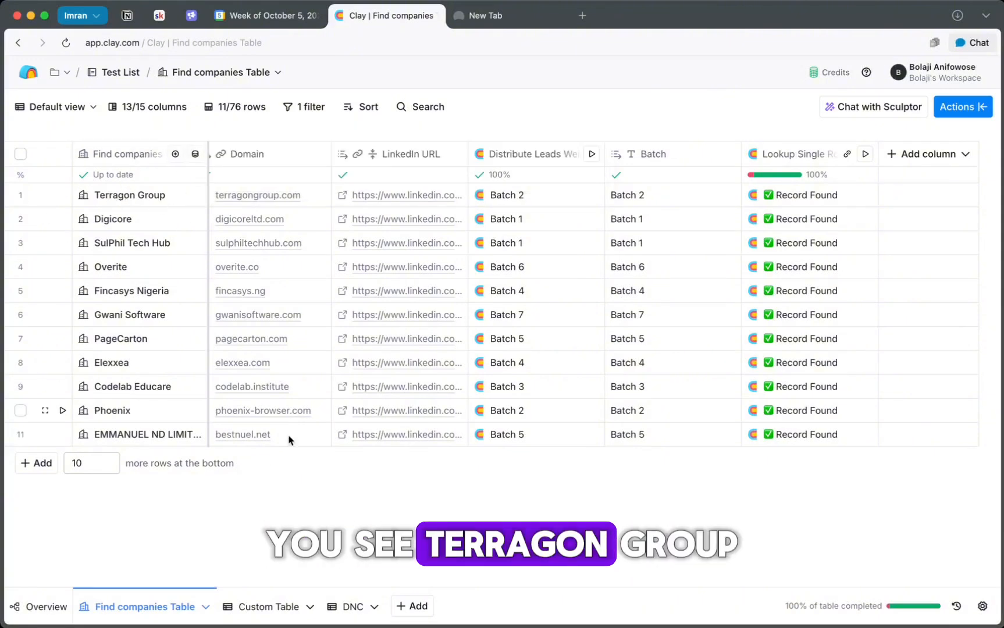
- Check the filtered companies and their domains against the names listed in the DNC table
click(351, 606)
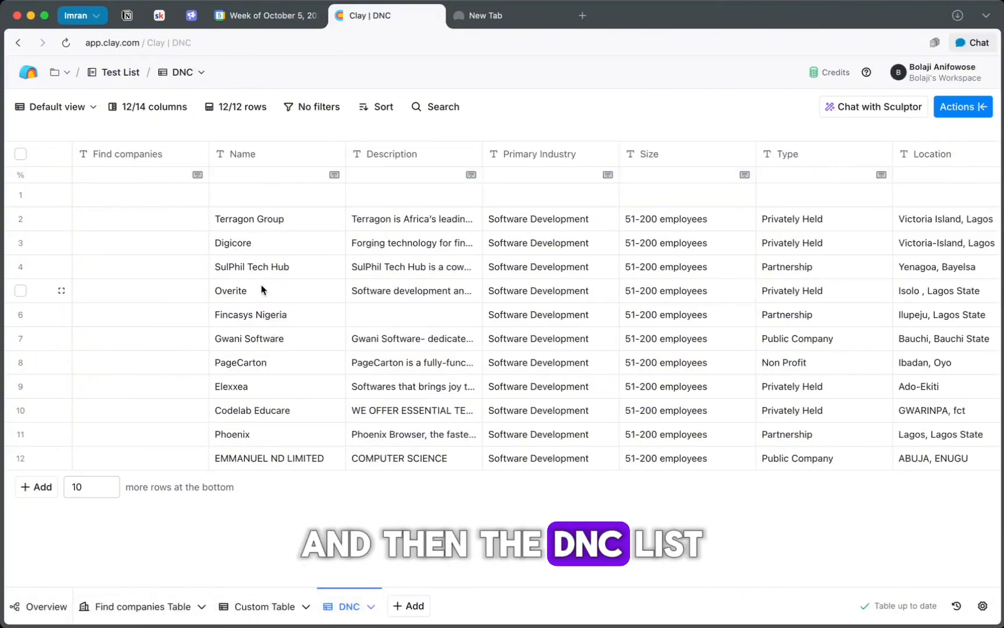
click(136, 618)
scroll(381, 285, right, 12)
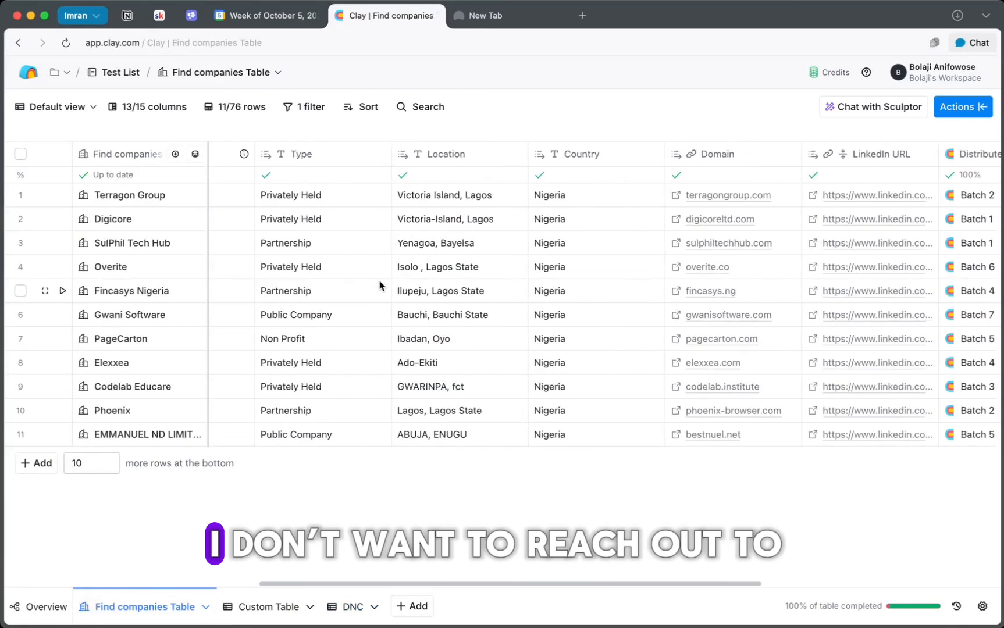
scroll(381, 284, right, 5)
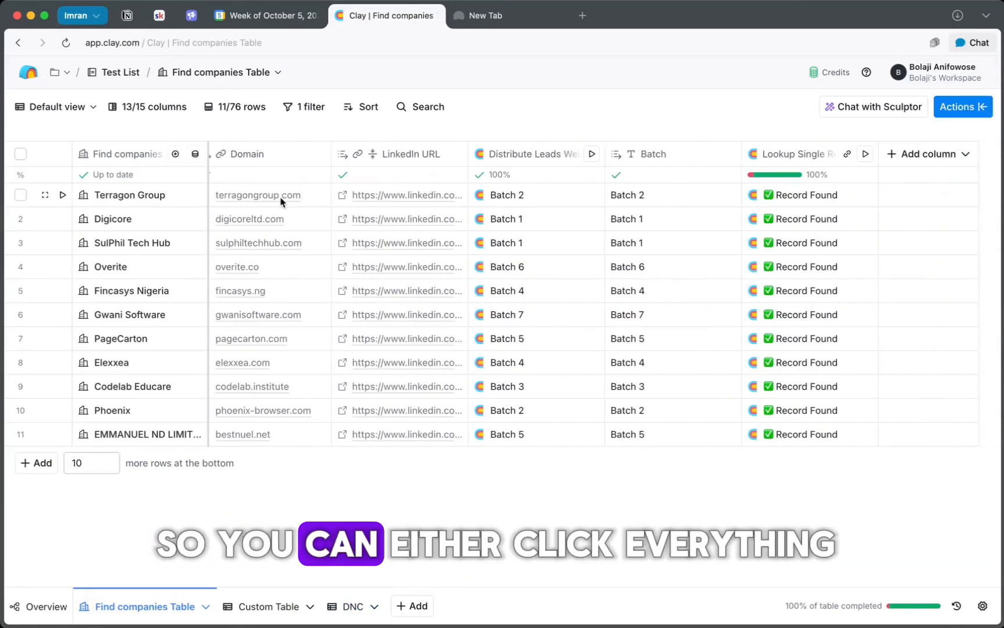
click(20, 154)
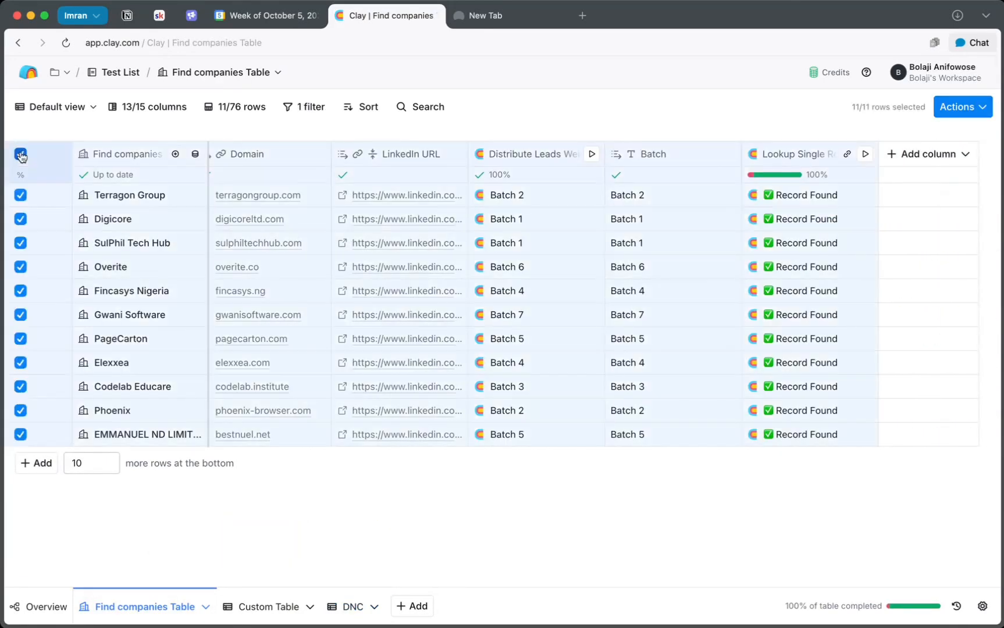
click(962, 107)
click(747, 122)
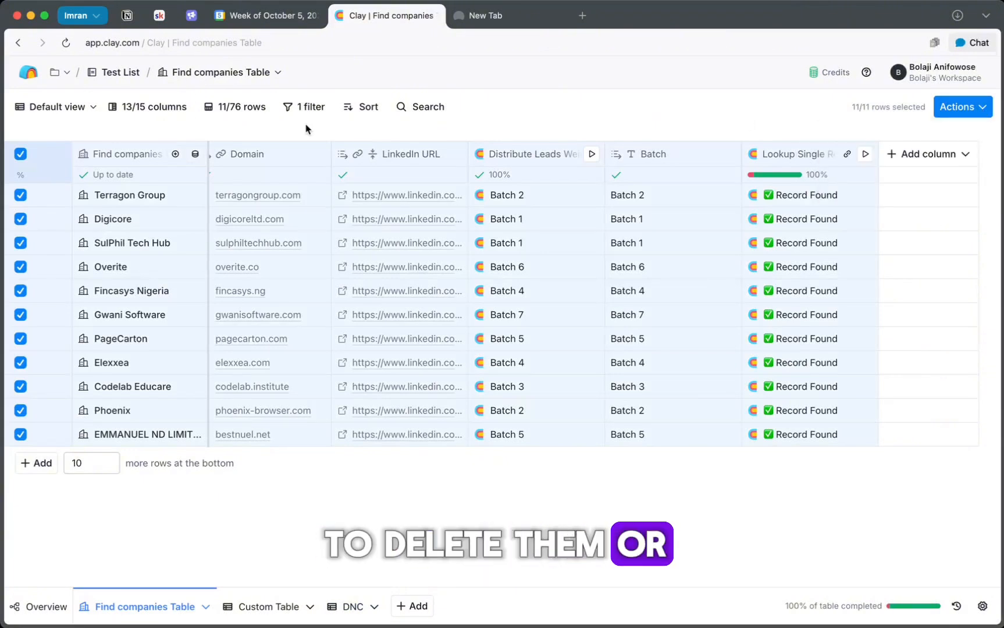
click(20, 154)
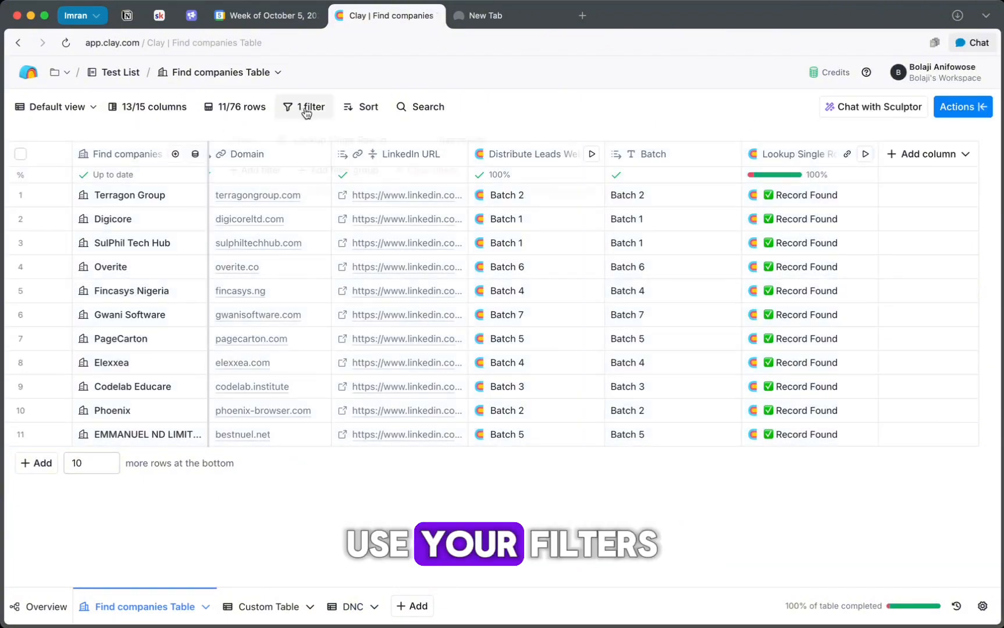
- Change the lookup column's filter condition to has no results
click(304, 106)
click(488, 140)
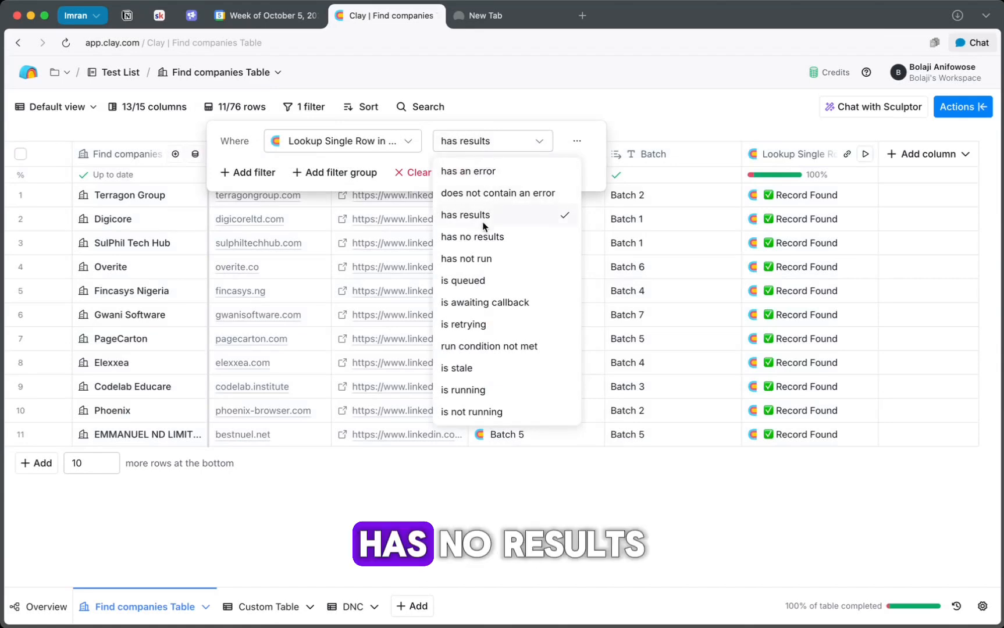
click(472, 237)
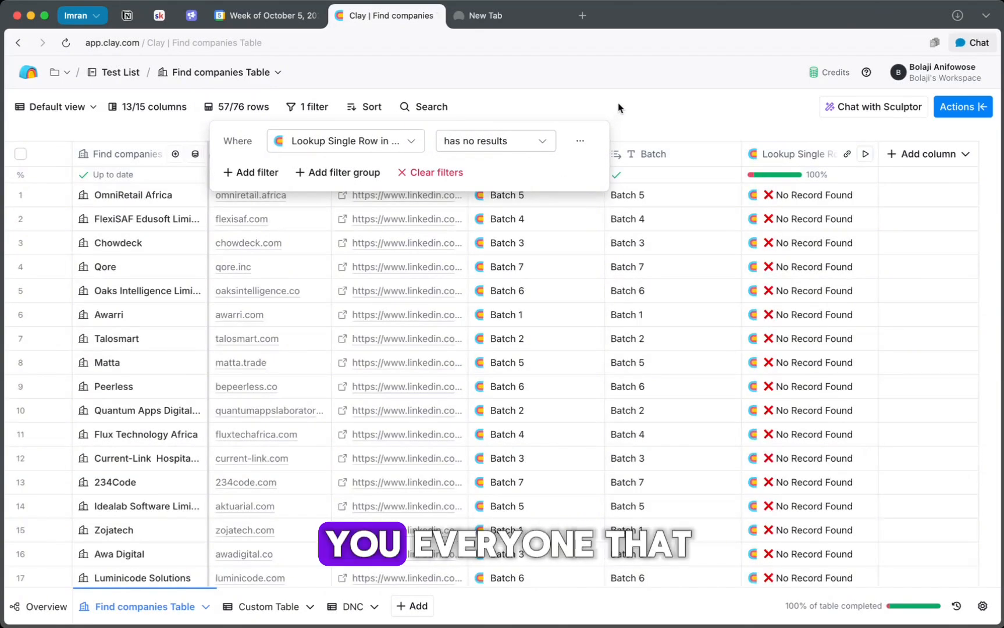
click(618, 108)
- Look through the filtered companies and examine their lookup results and batch assignments
scroll(759, 289, down, 2)
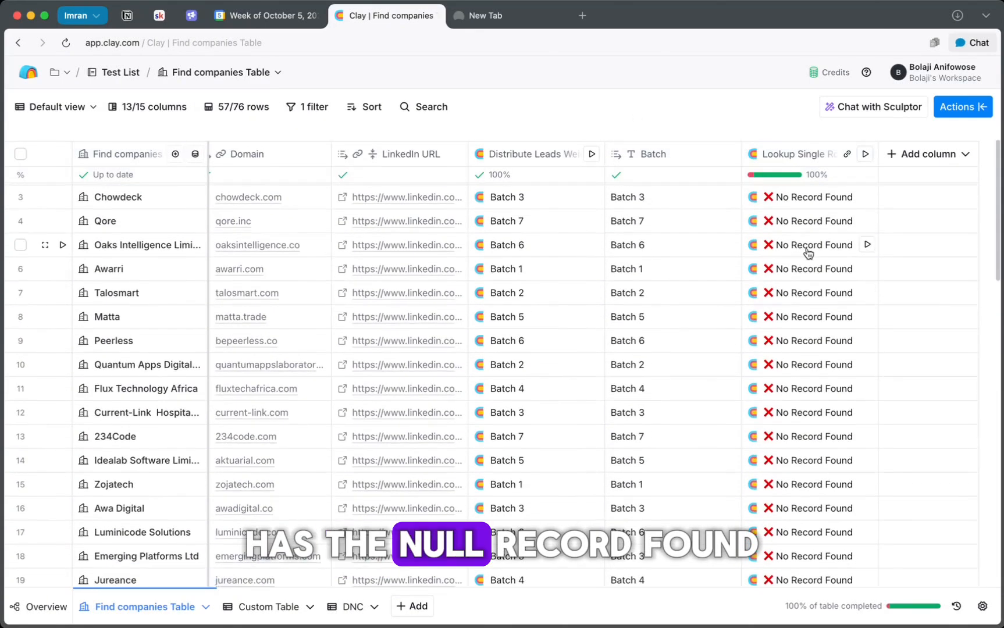
scroll(809, 410, down, 9)
scroll(816, 409, down, 5)
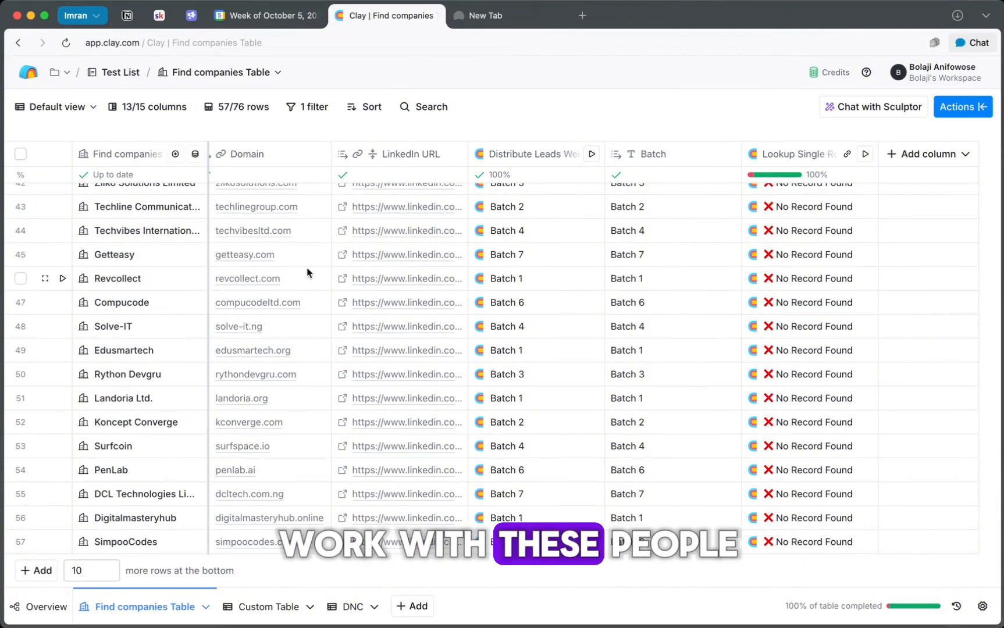
scroll(324, 271, up, 3)
scroll(324, 271, up, 1)
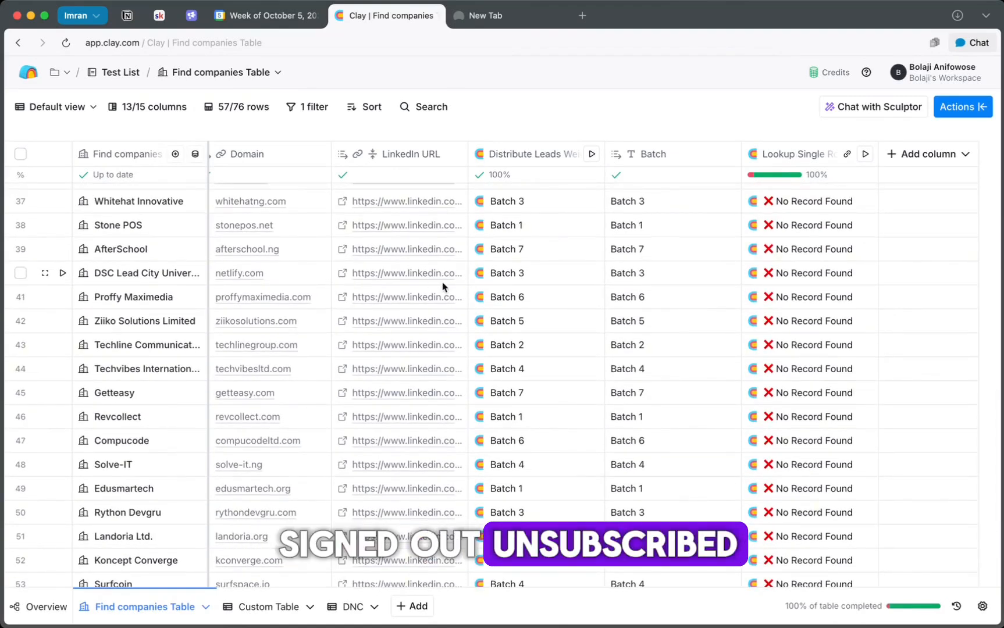
scroll(442, 361, down, 2)
scroll(442, 362, up, 10)
scroll(443, 362, up, 5)
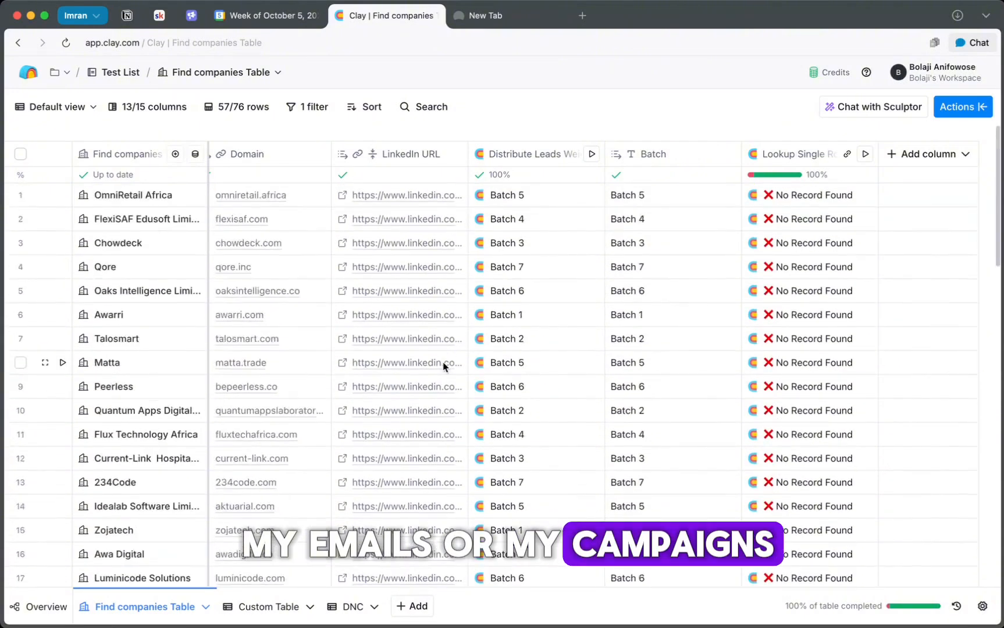